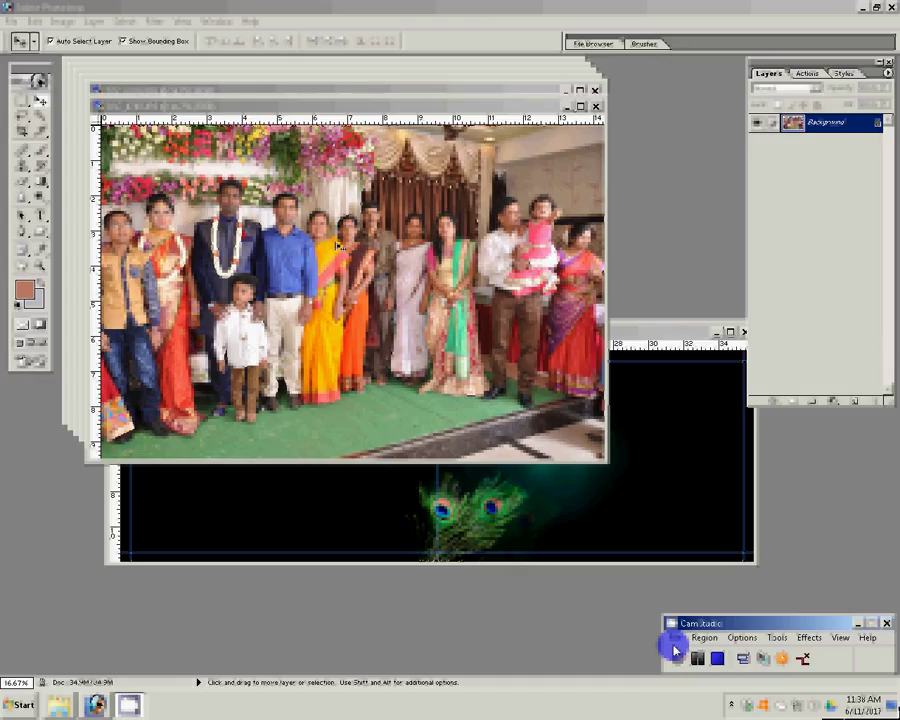
- Shrink the group photo and drag it into the album's lower right
key(ctrl+alt+i)
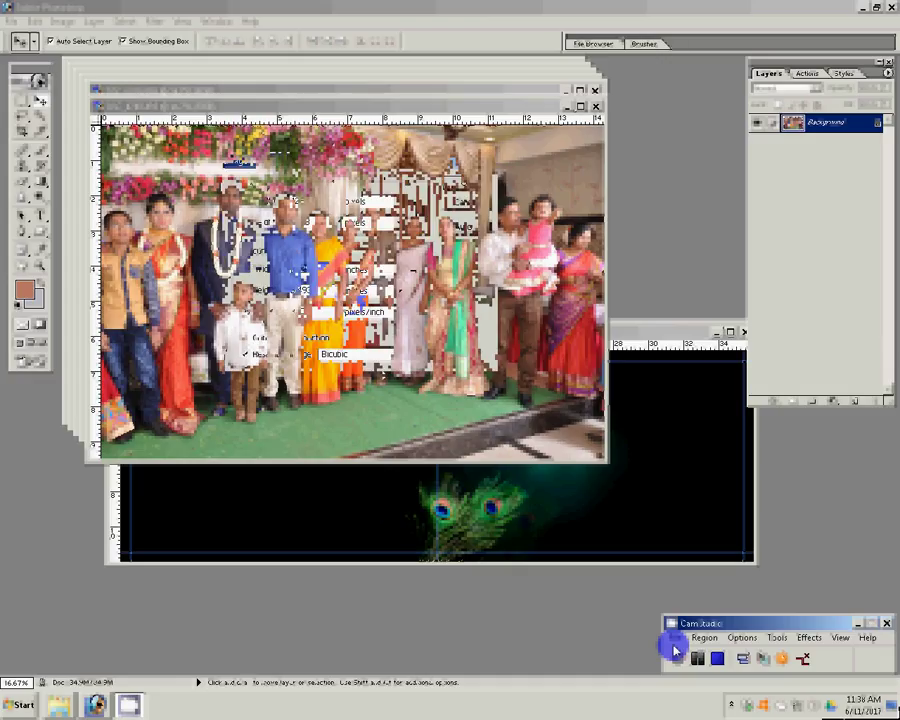
click(460, 183)
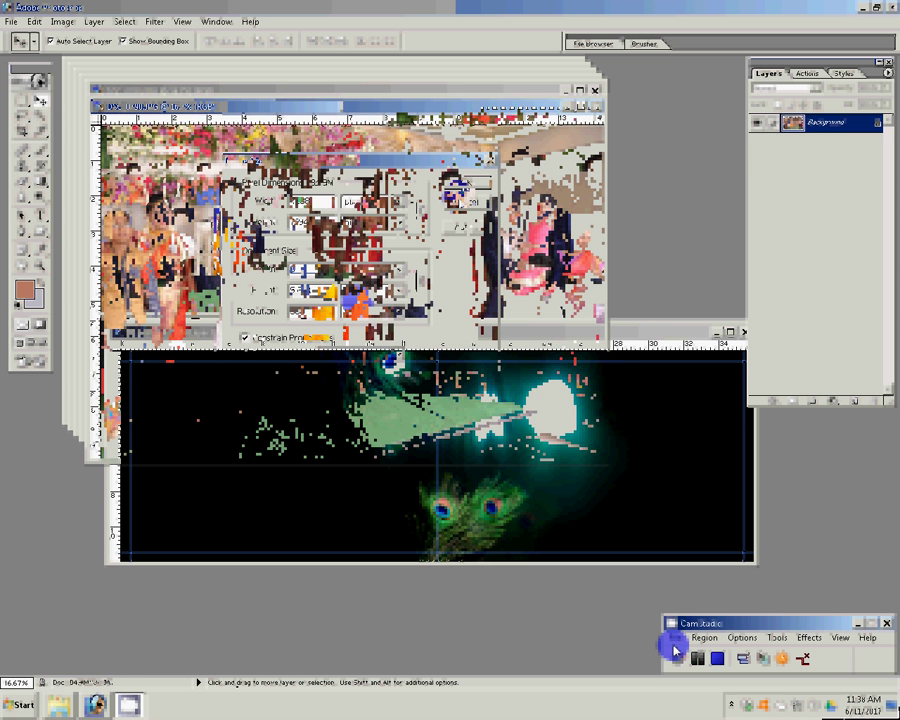
drag(658, 455, 660, 458)
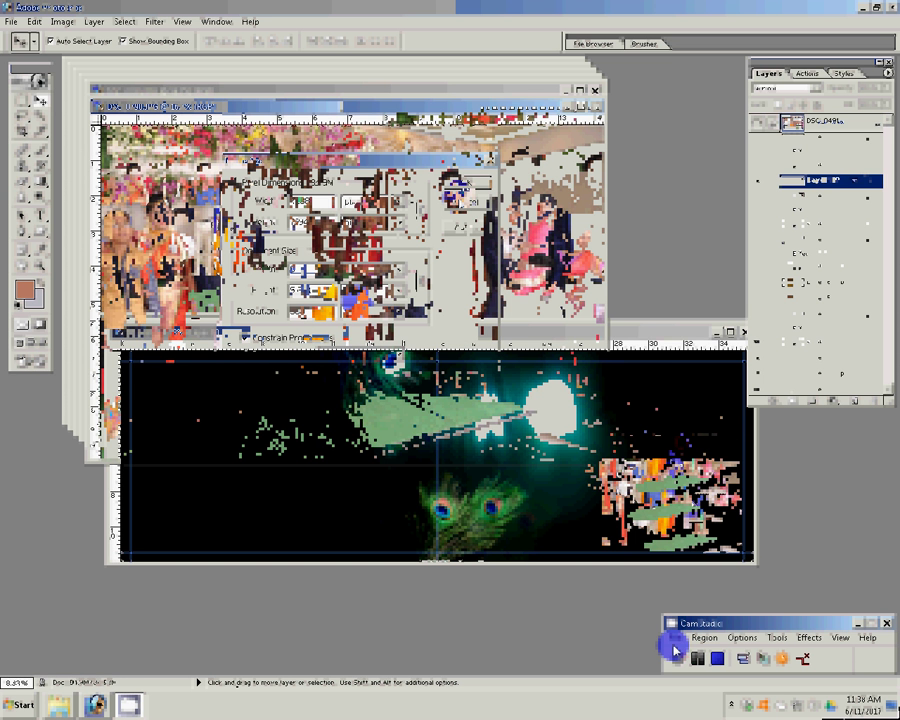
- Close the original photo without saving, then confirm the next group photo's new size
click(375, 107)
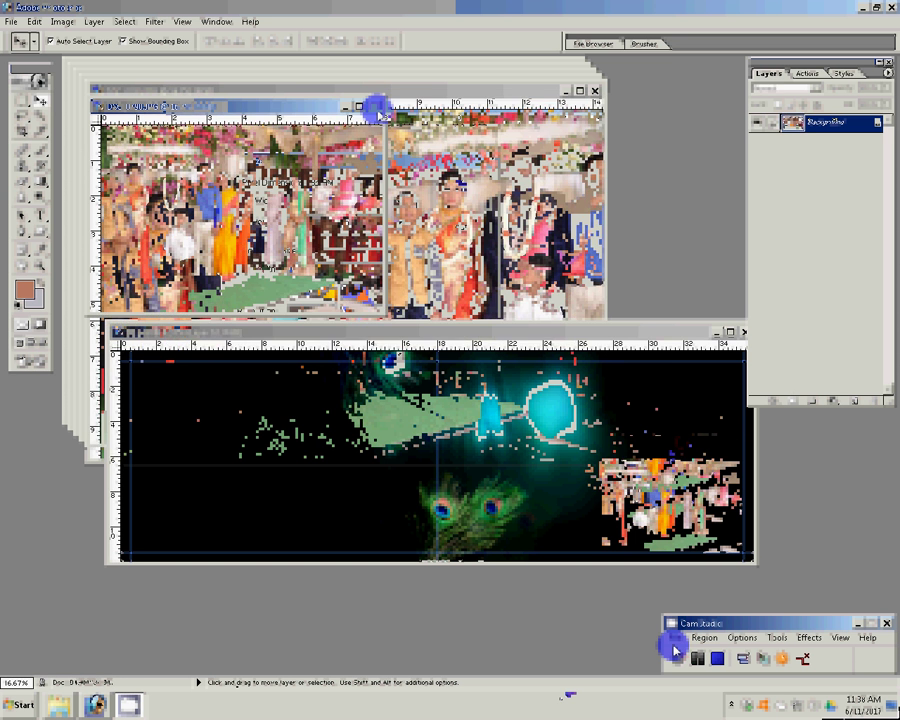
key(n)
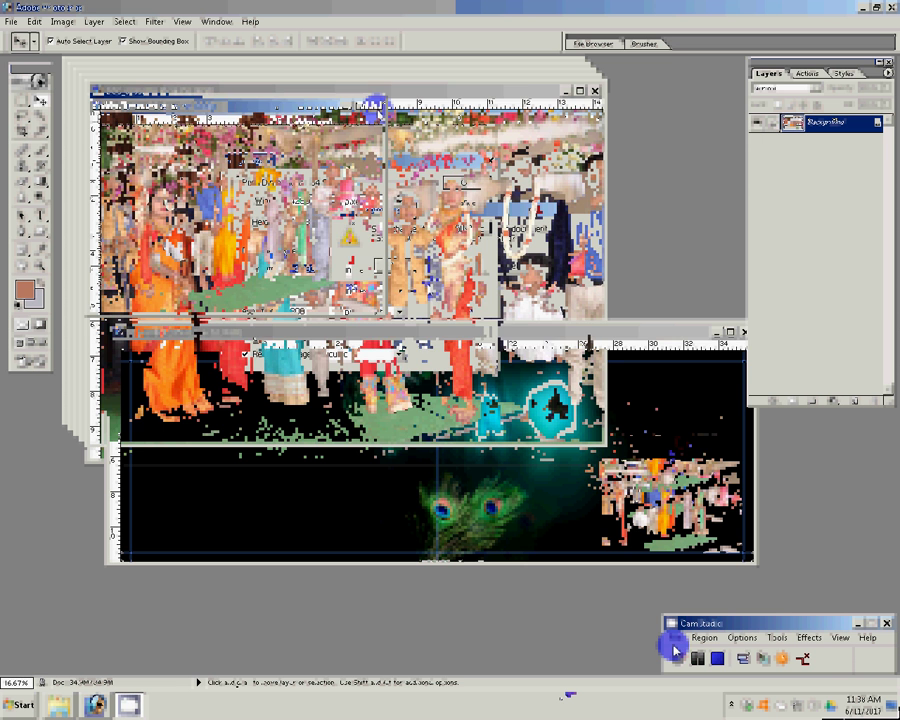
text(8)
click(466, 183)
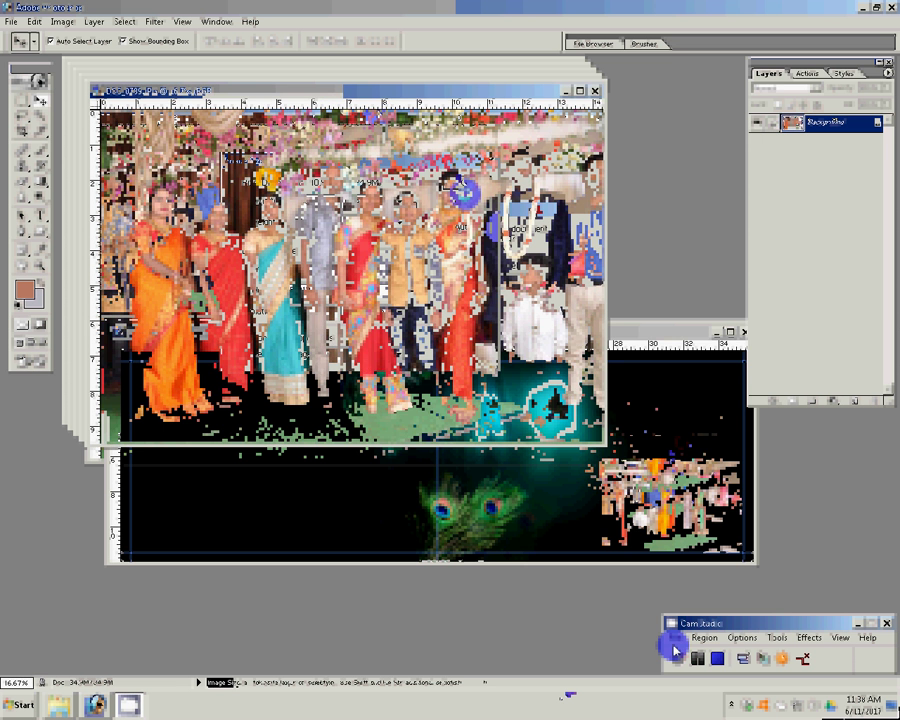
click(626, 426)
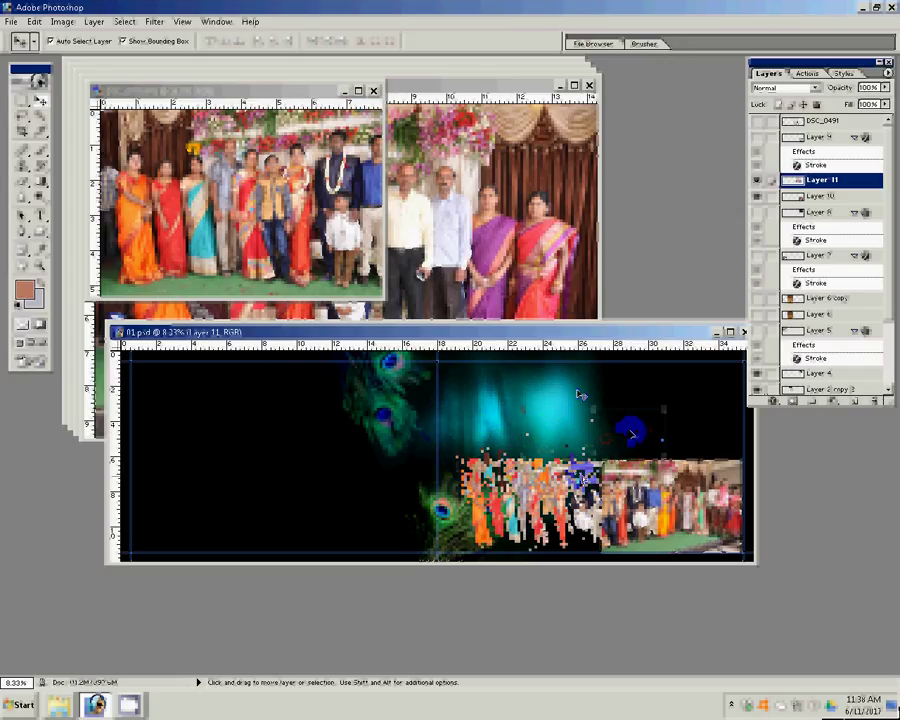
- Copy a group photo into another document and return to DSC_0786
click(343, 205)
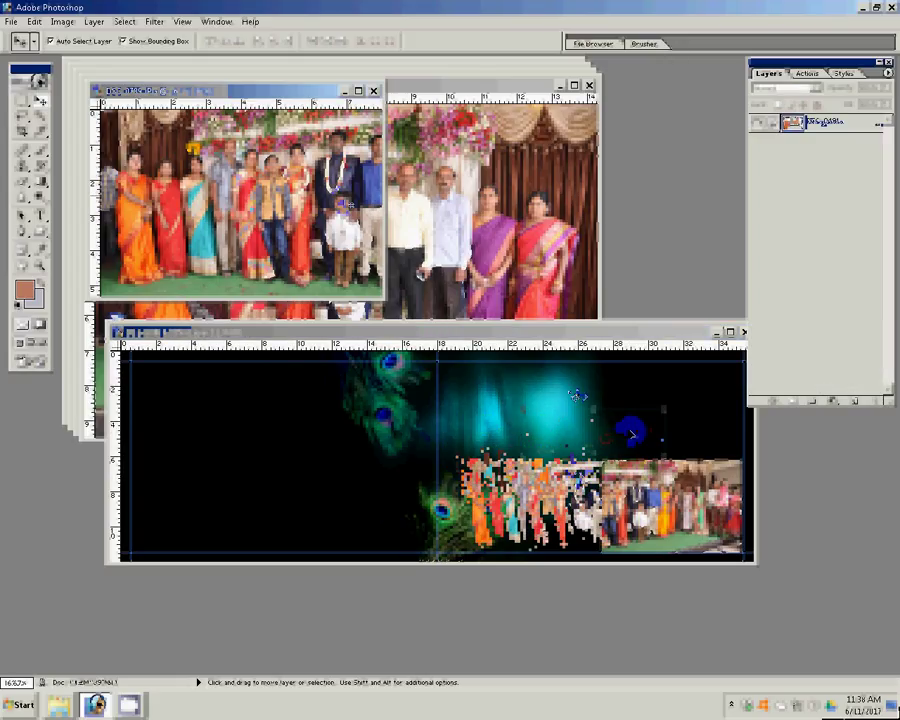
drag(343, 205, 405, 255)
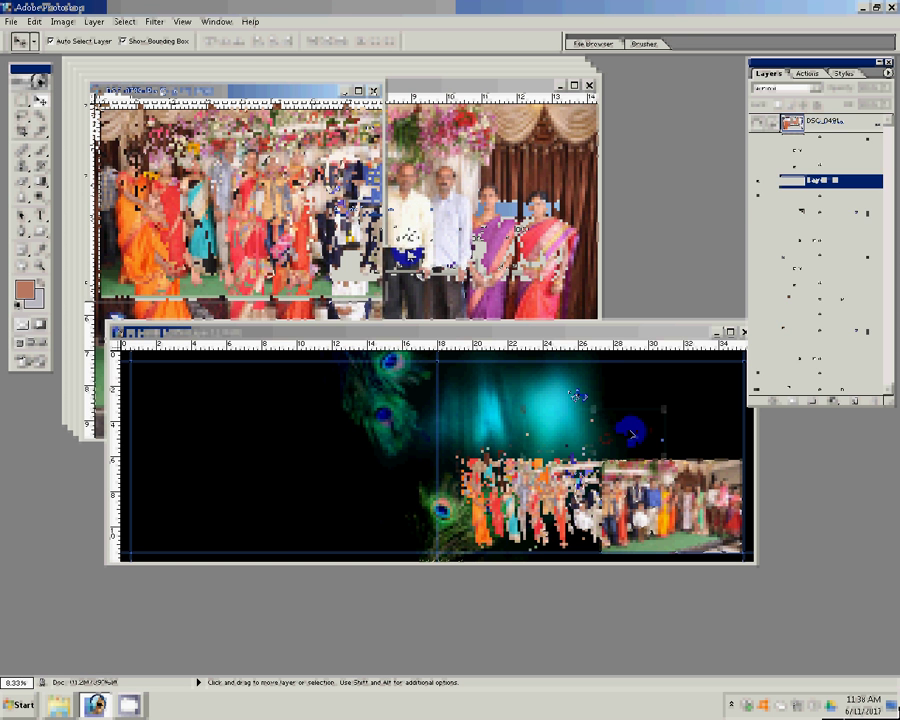
click(406, 255)
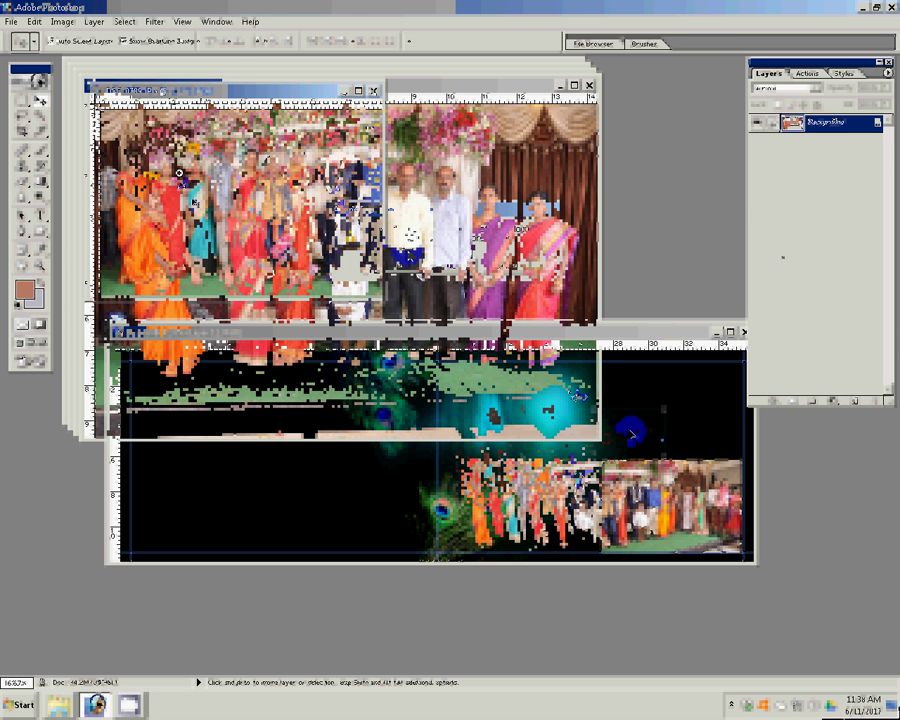
- Resize DSC_0786 to 8 inches wide and drag it into the album's top right
key(ctrl+0)
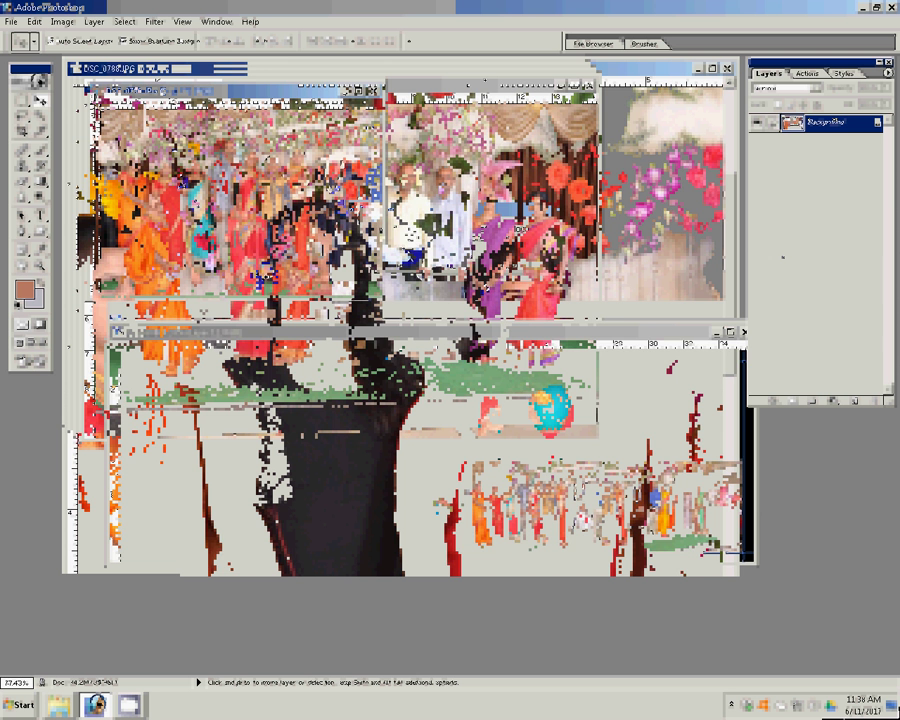
key(ctrl+0)
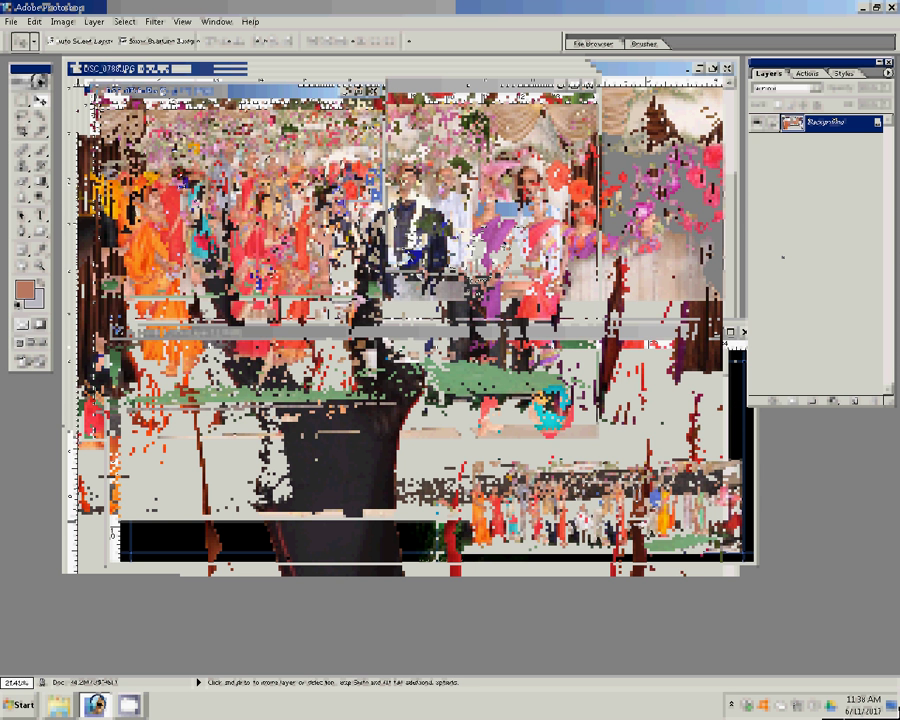
key(alt+ctrl+i)
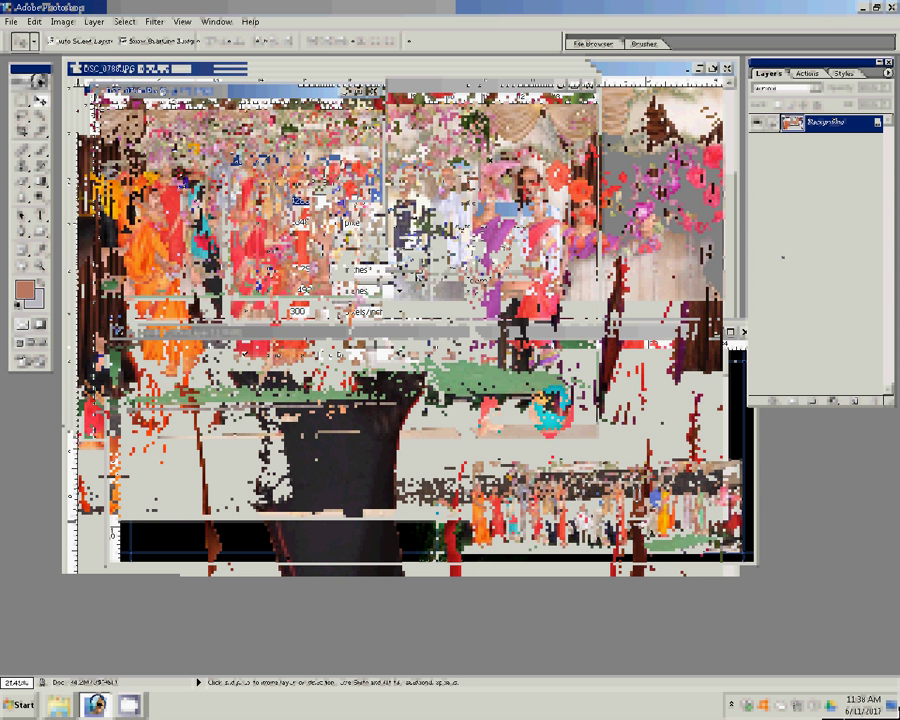
text(88)
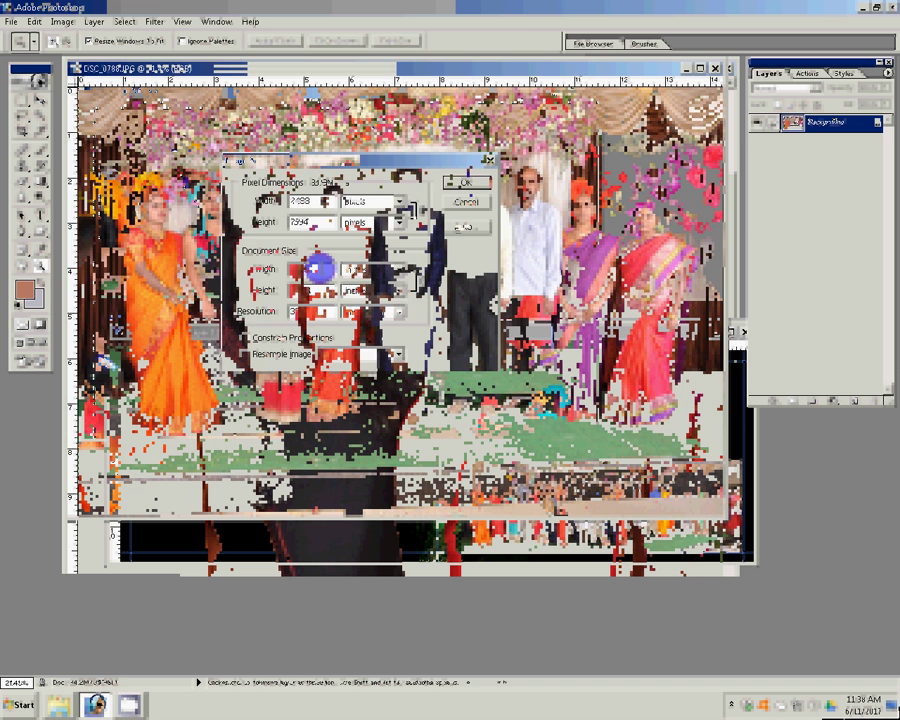
key(Return)
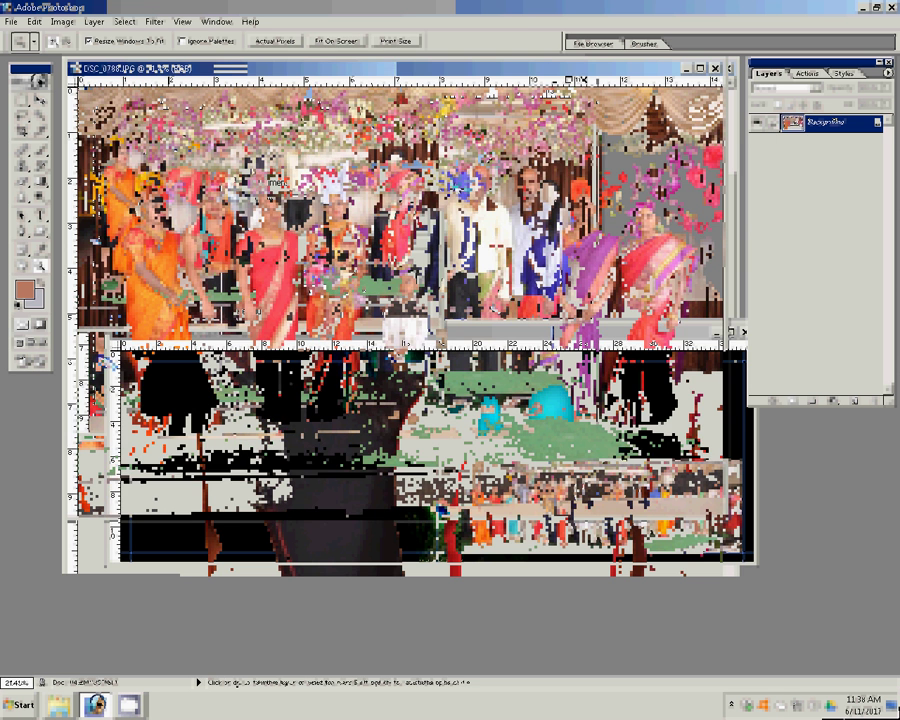
key(v)
drag(243, 172, 603, 412)
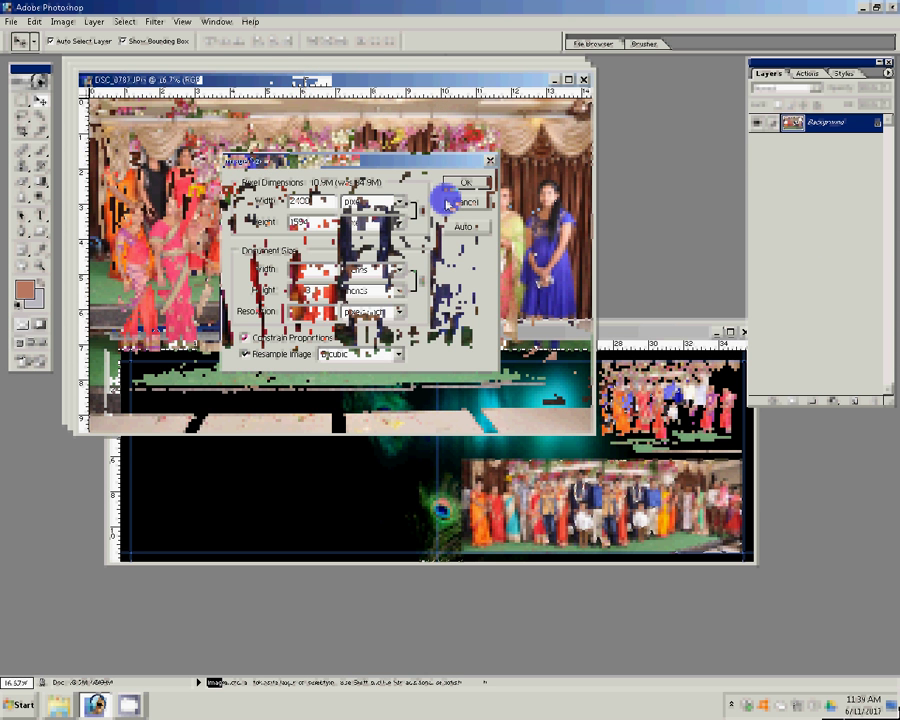
- Finish the top-right row with DSC_0787 at 2400×1594 px, and add a group photo lower left
click(455, 188)
click(300, 480)
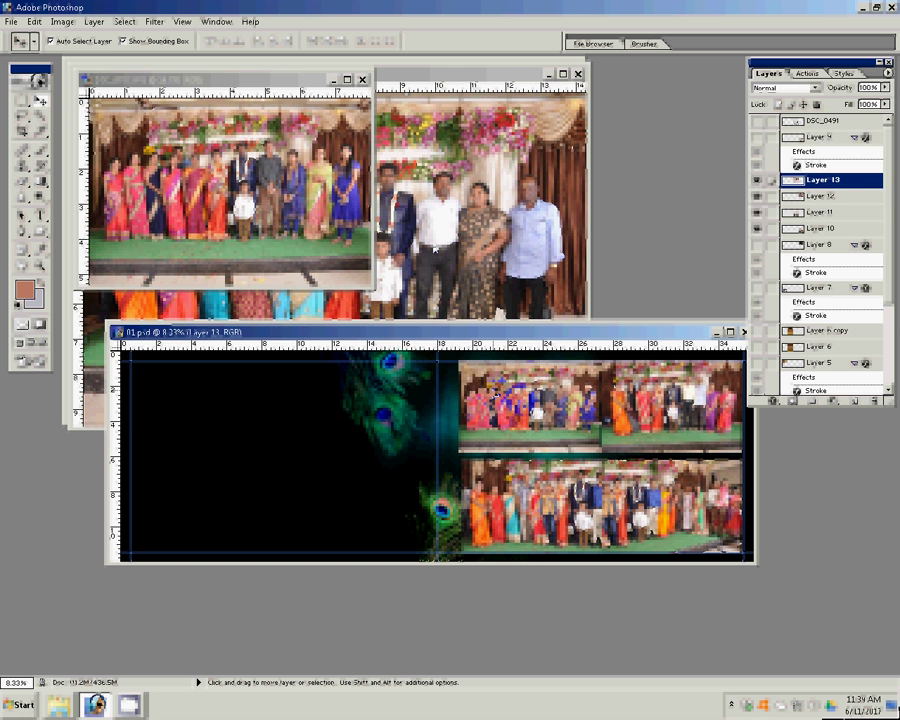
click(364, 280)
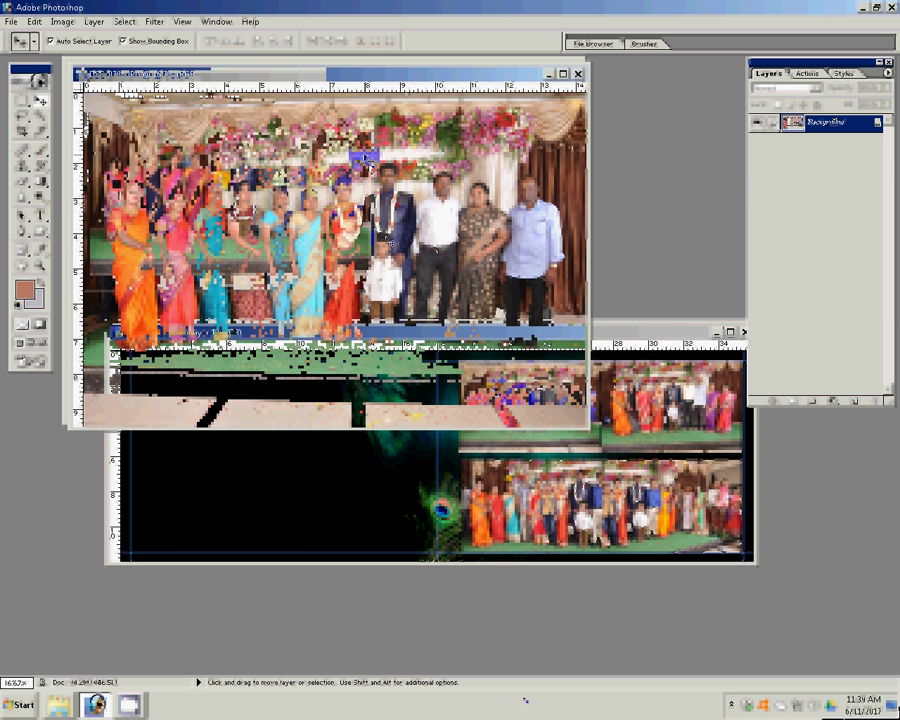
key(ctrl+alt+i)
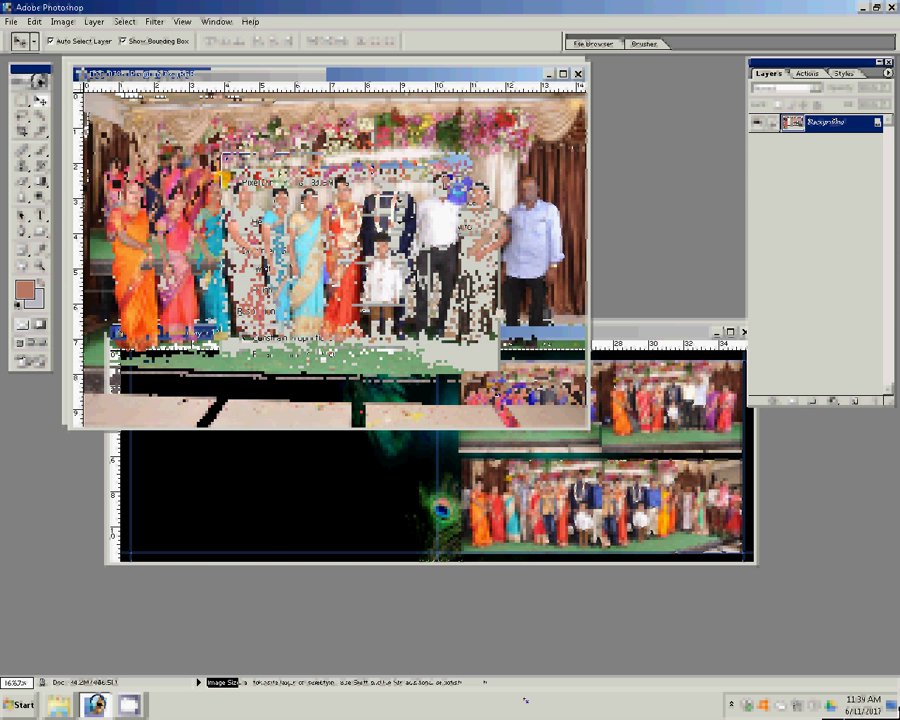
click(400, 492)
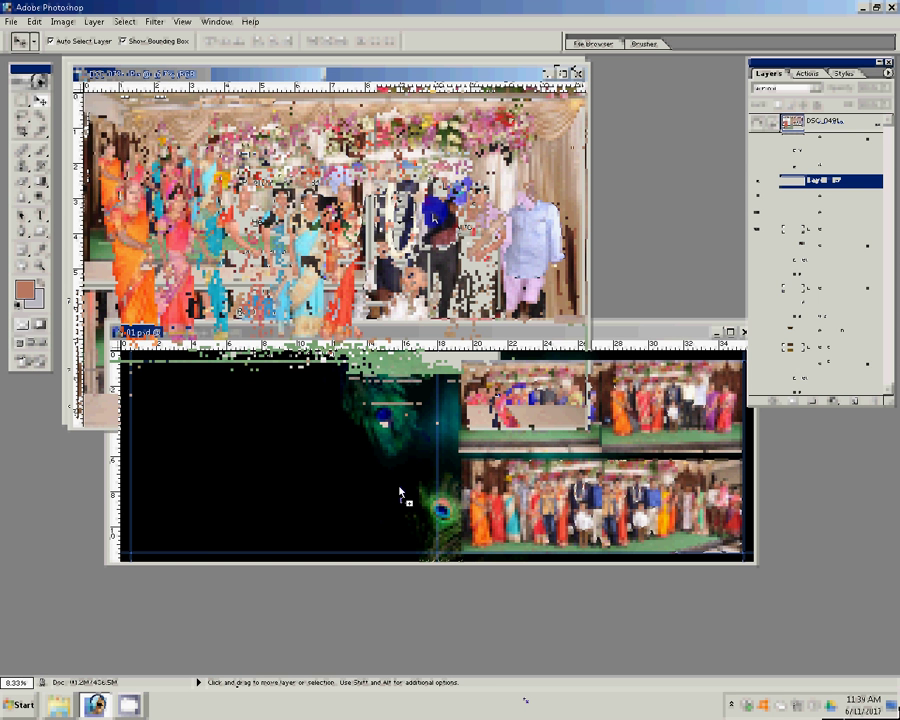
drag(400, 492, 250, 500)
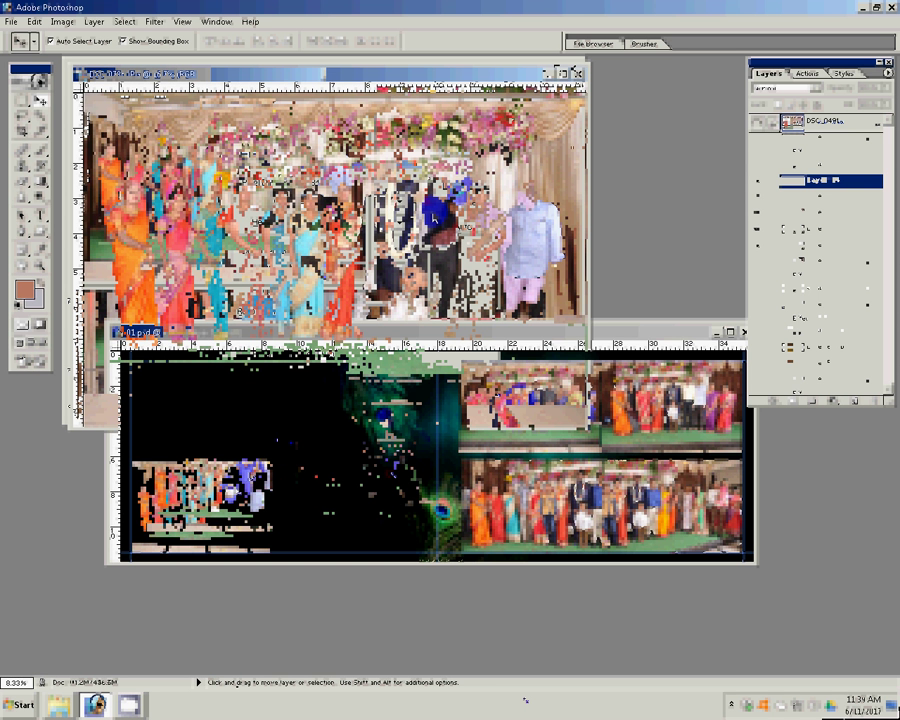
click(433, 218)
- Close DSC_0786.JPG and DSC_0787.JPG, answering No to both save prompts
key(ctrl+w)
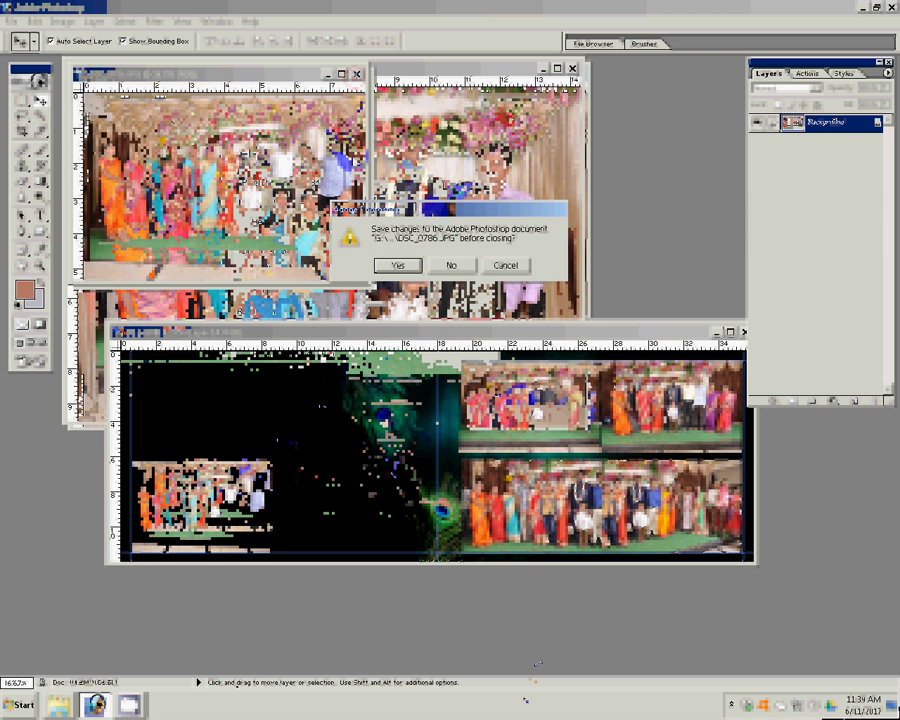
click(451, 265)
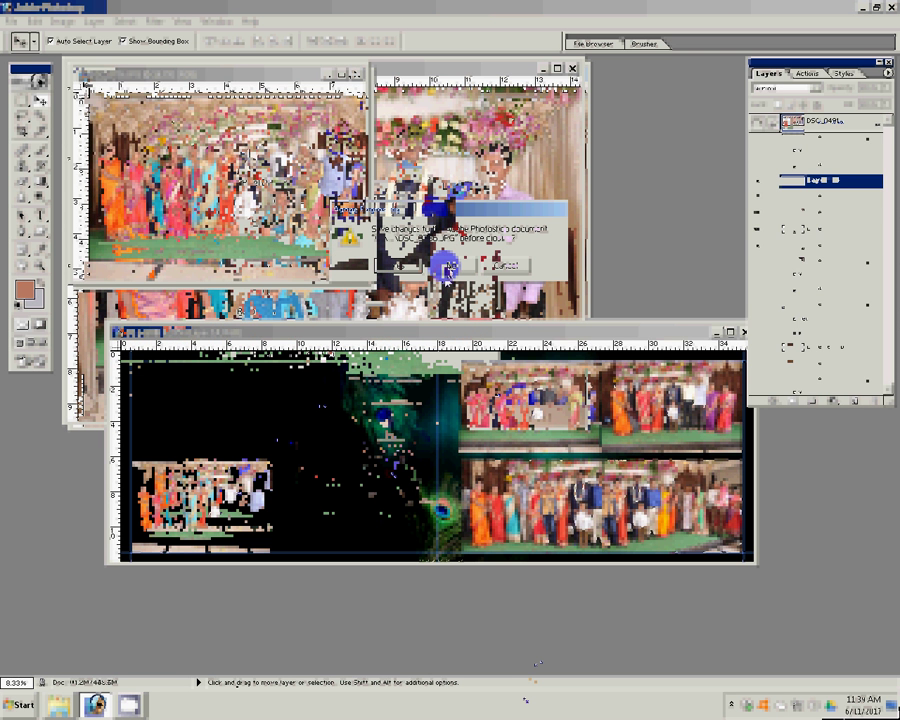
click(362, 80)
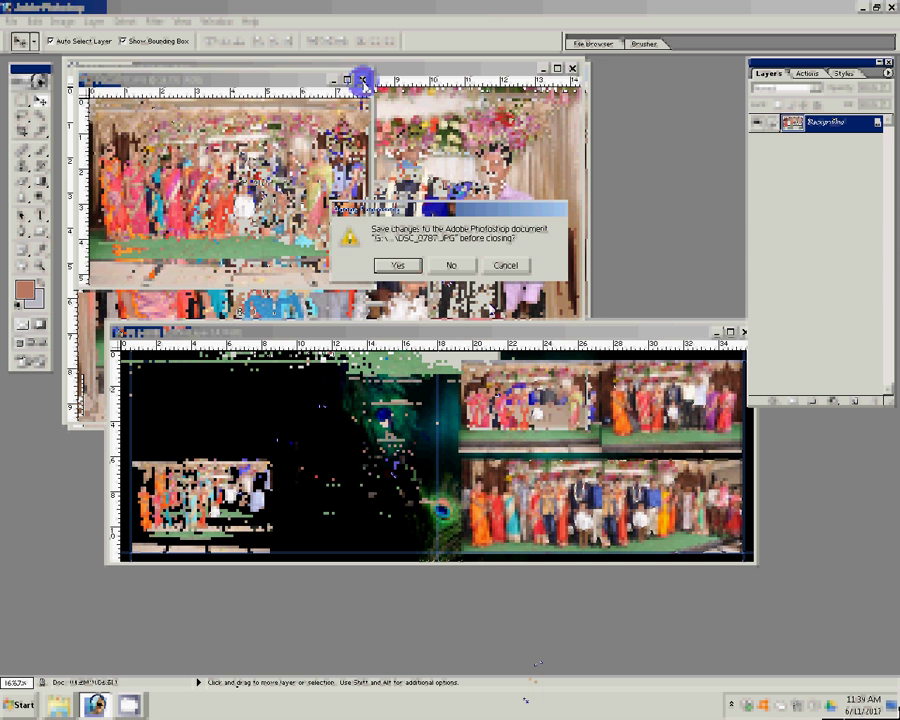
click(460, 270)
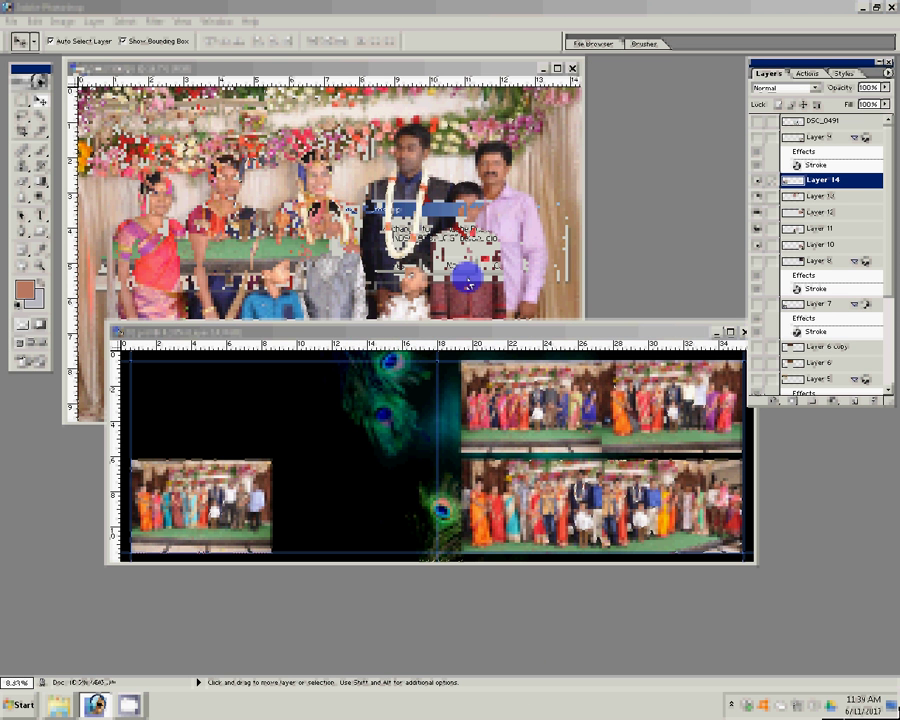
- Resize the group photo to 8 inches wide and place it at the album's upper left
drag(467, 283, 339, 490)
key(ctrl+alt+i)
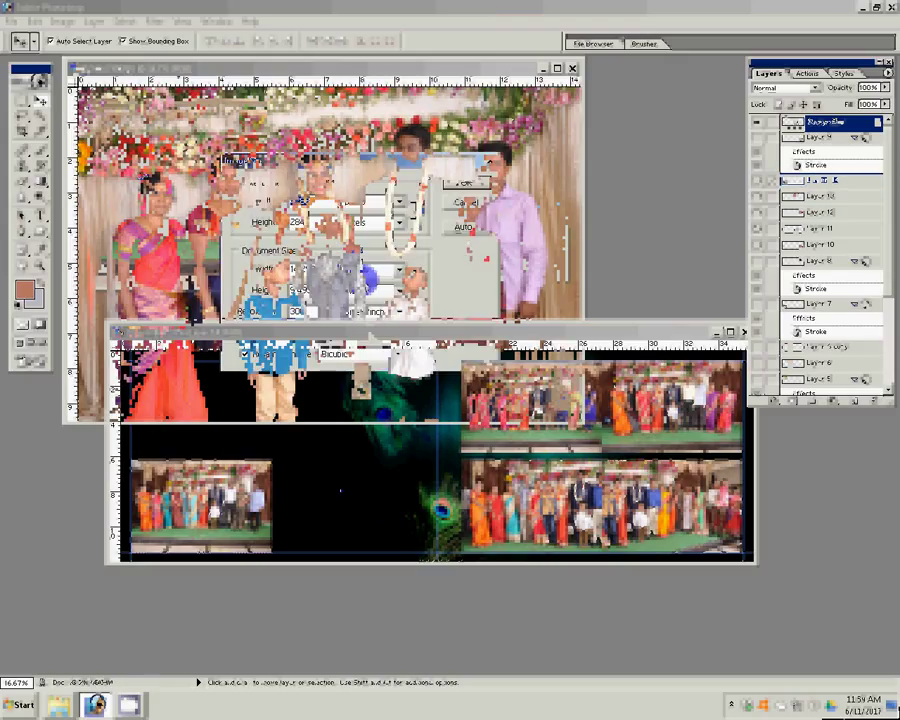
text(8)
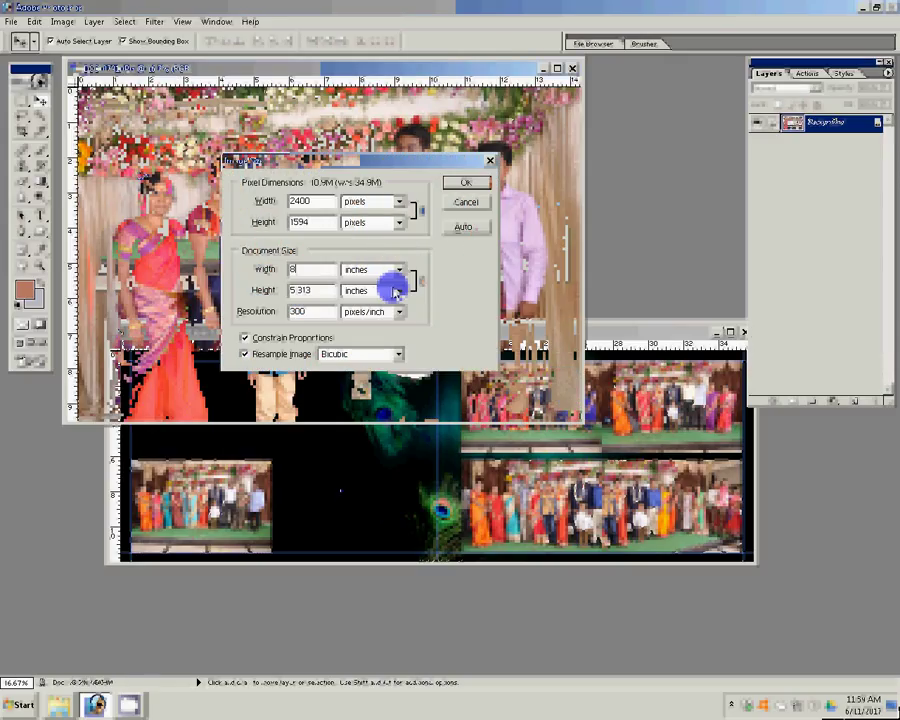
key(Return)
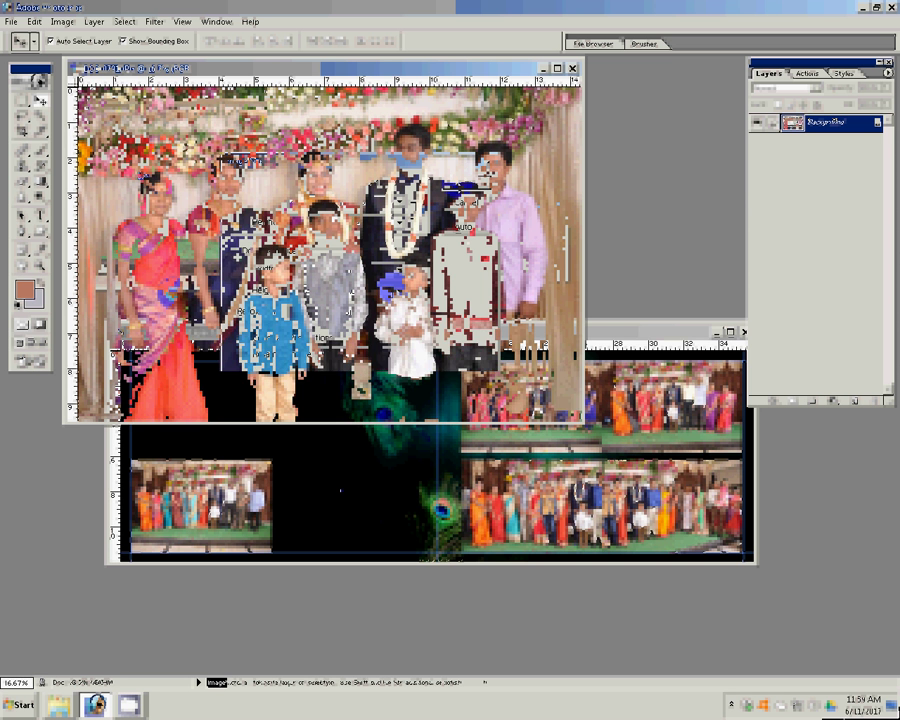
drag(250, 250, 300, 450)
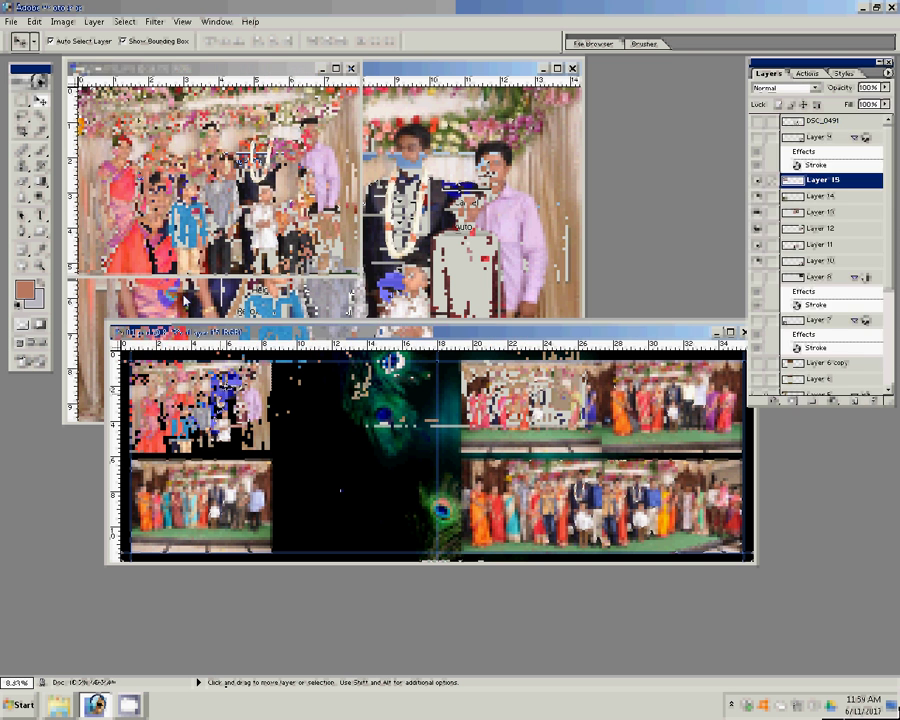
- Close the original photo without saving and bring back the photo folder window
click(351, 68)
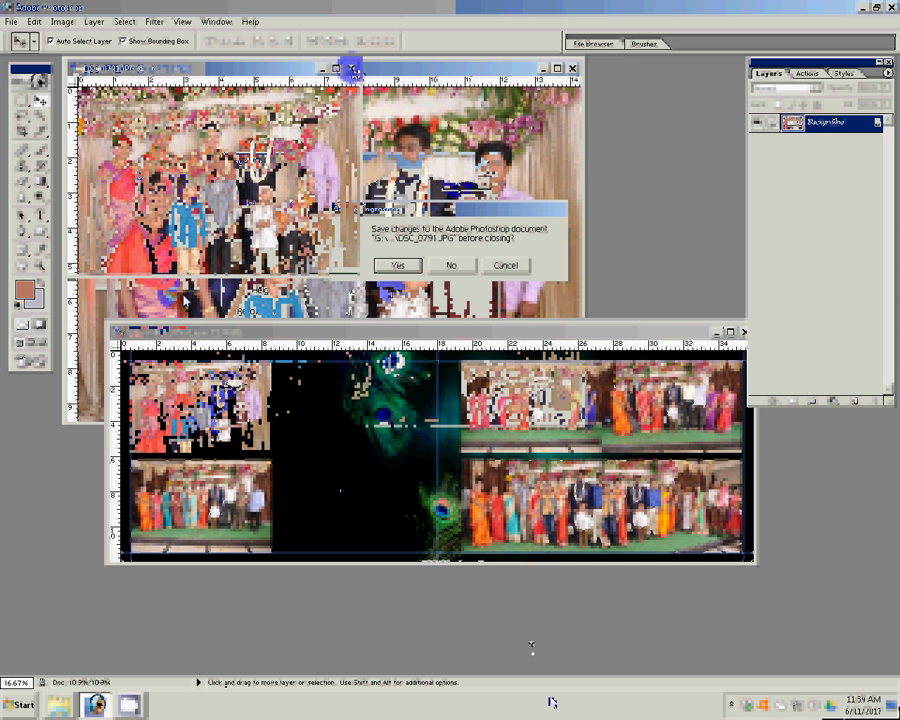
click(452, 266)
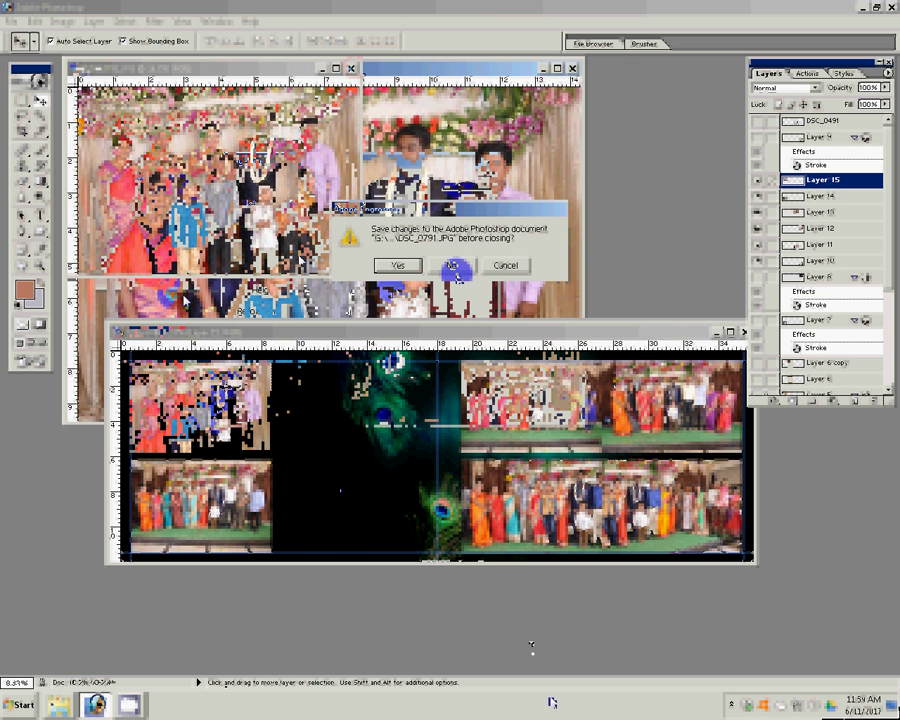
click(42, 666)
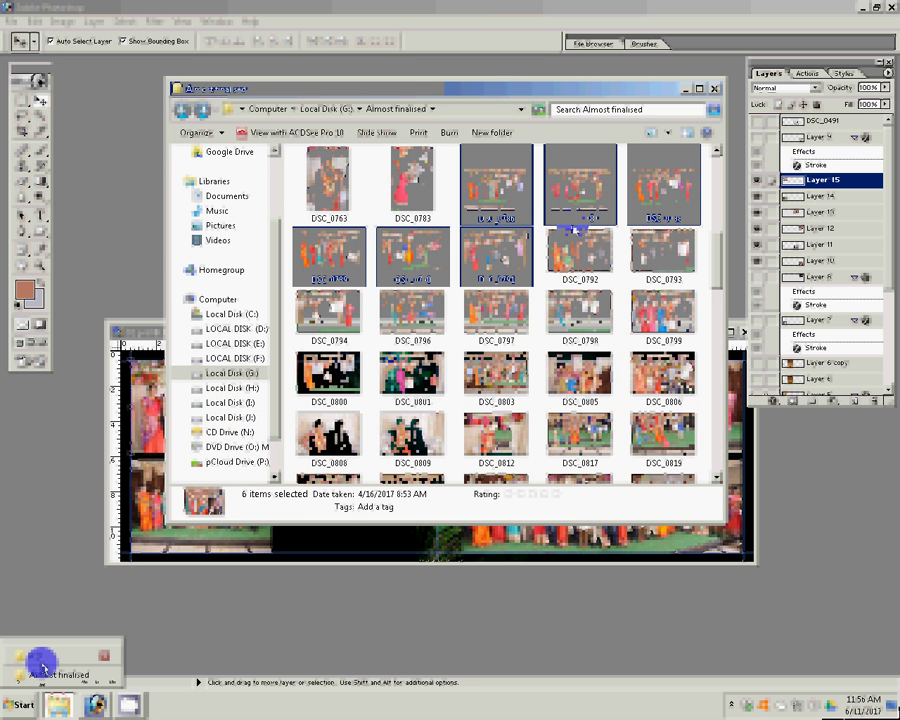
- Look inside the ex d subfolder, return to Almost finalised, and select DSC_0763
click(553, 245)
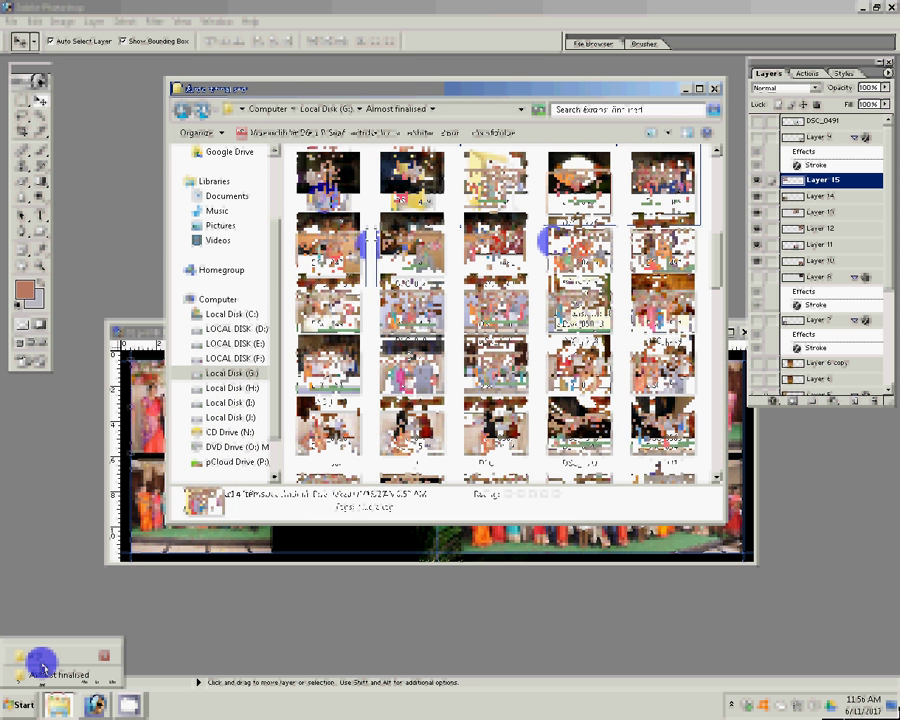
double_click(495, 180)
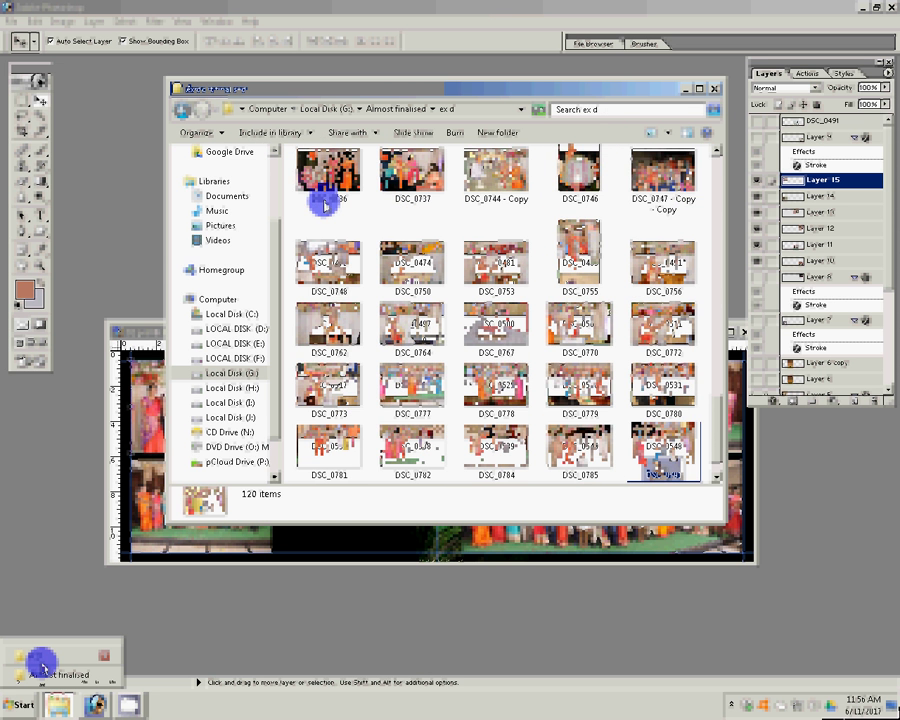
click(323, 204)
key(BackSpace)
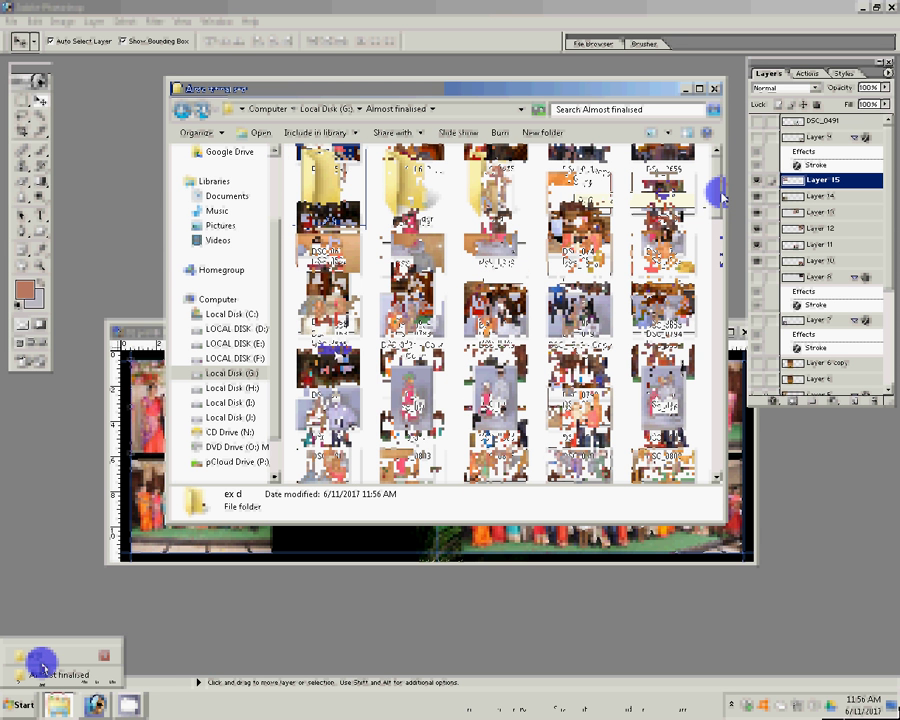
mouse_move(328, 365)
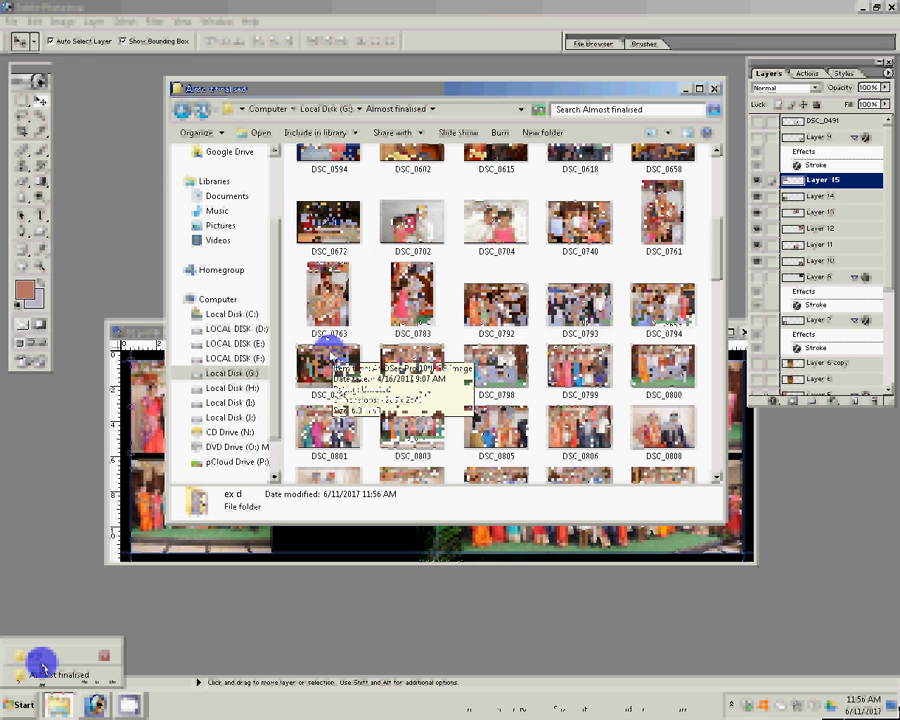
click(330, 340)
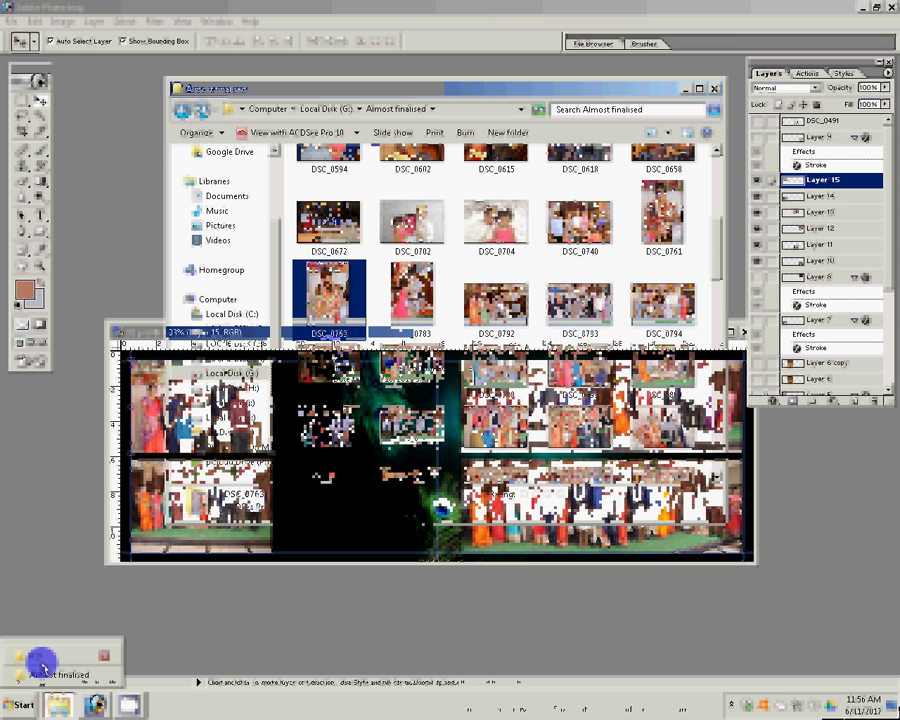
- Open DSC_0763 in Photoshop, enlarge the view, and duplicate the Background as Layer 1
drag(42, 660, 376, 127)
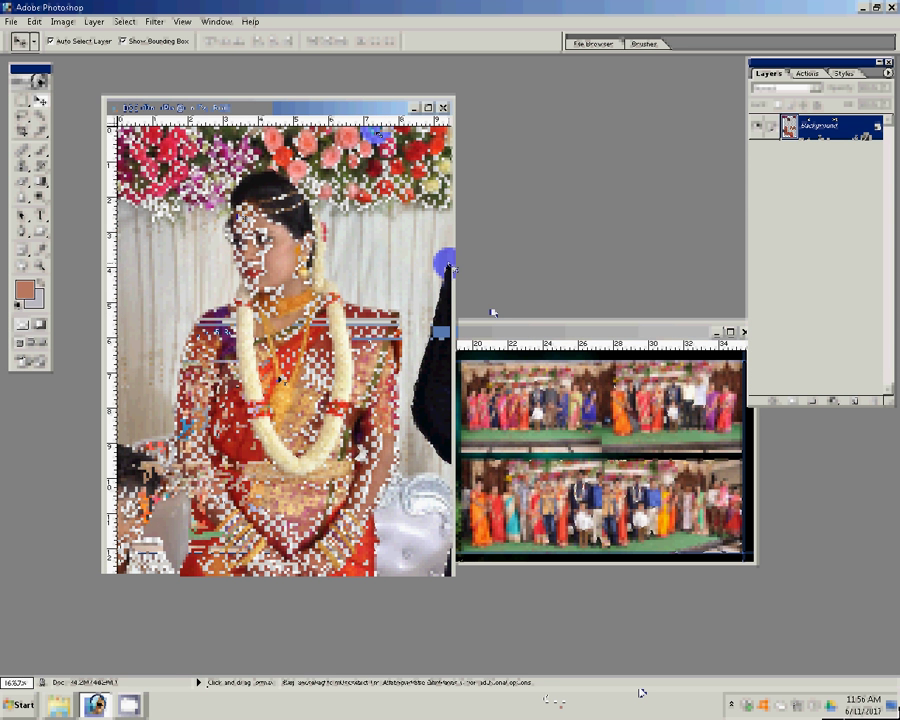
key(ctrl+plus)
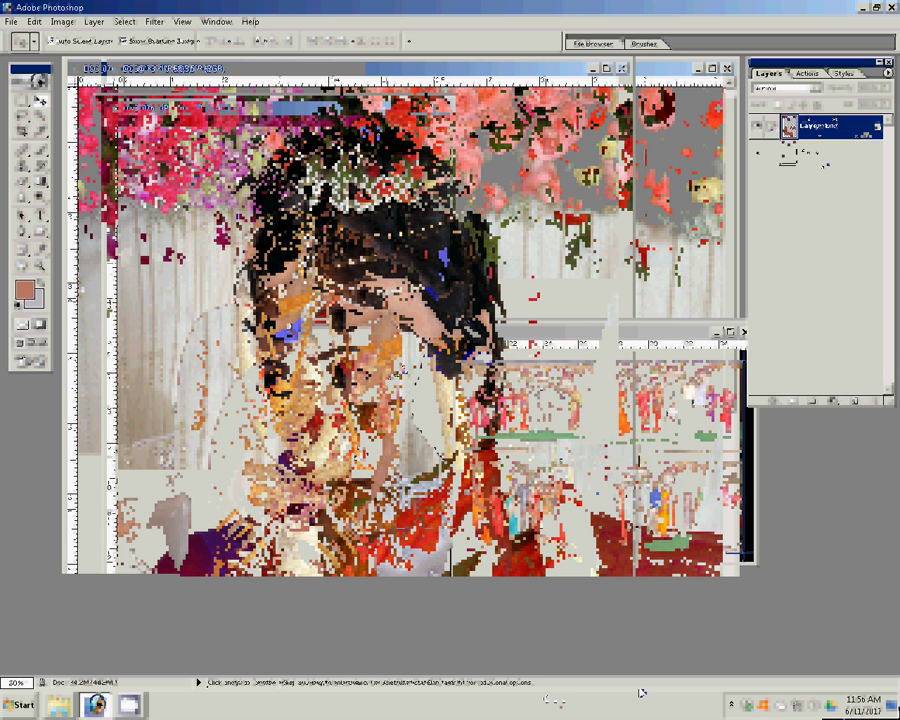
key(ctrl+j)
key(z)
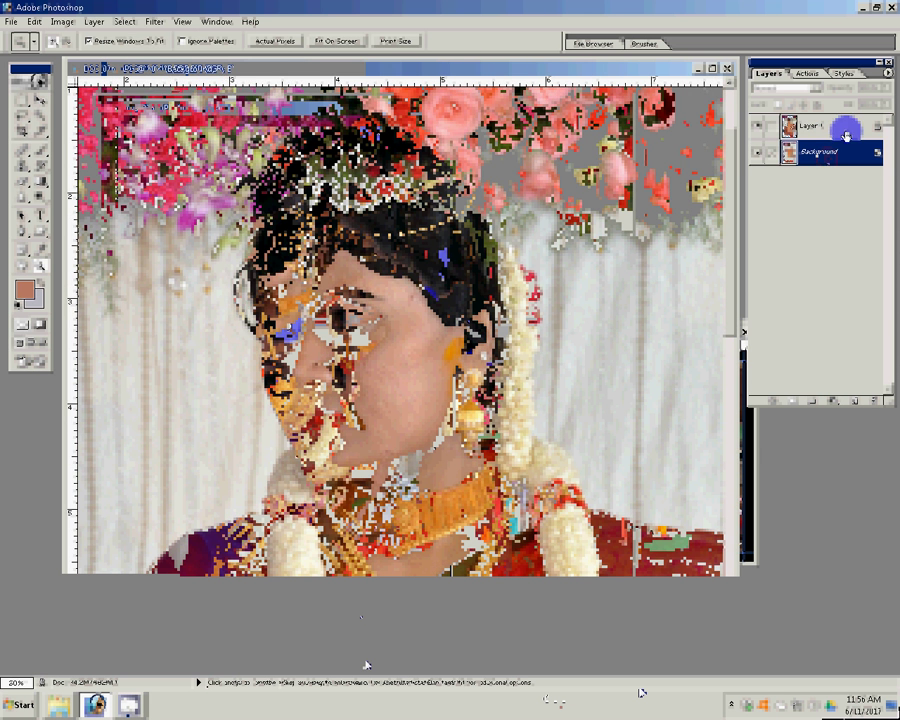
click(150, 22)
mouse_move(220, 323)
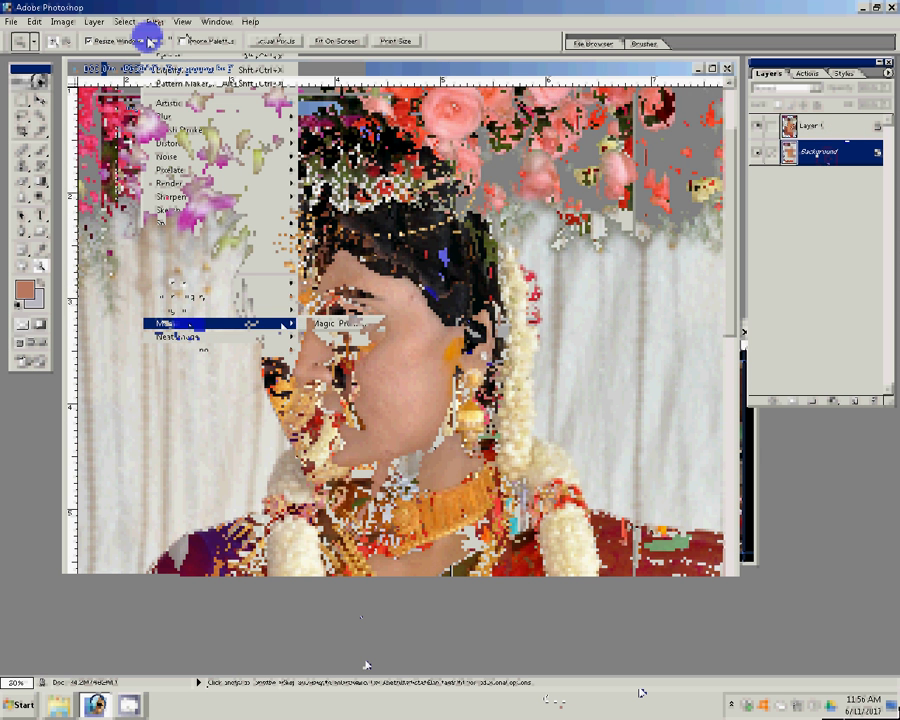
- Run the Magic Print filter on the portrait with Graininess 102, then exit it
click(335, 323)
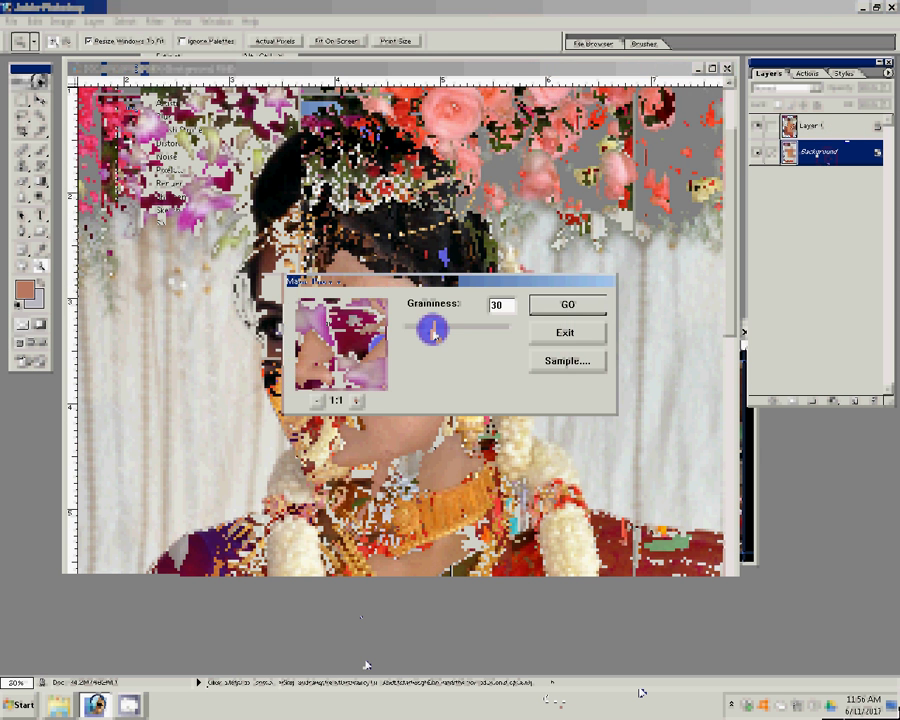
text(102)
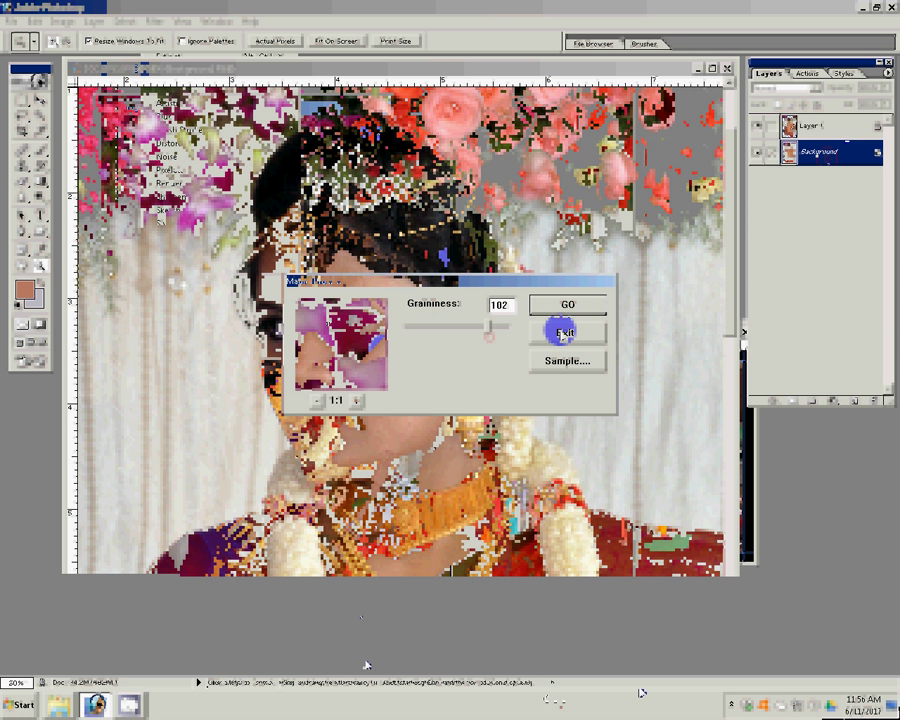
click(566, 305)
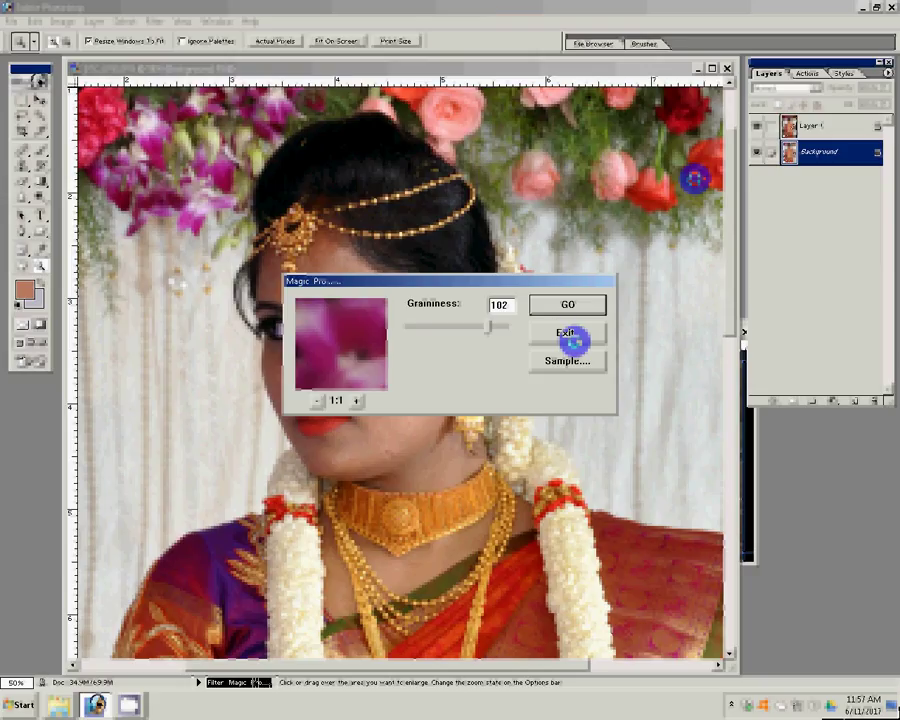
click(566, 333)
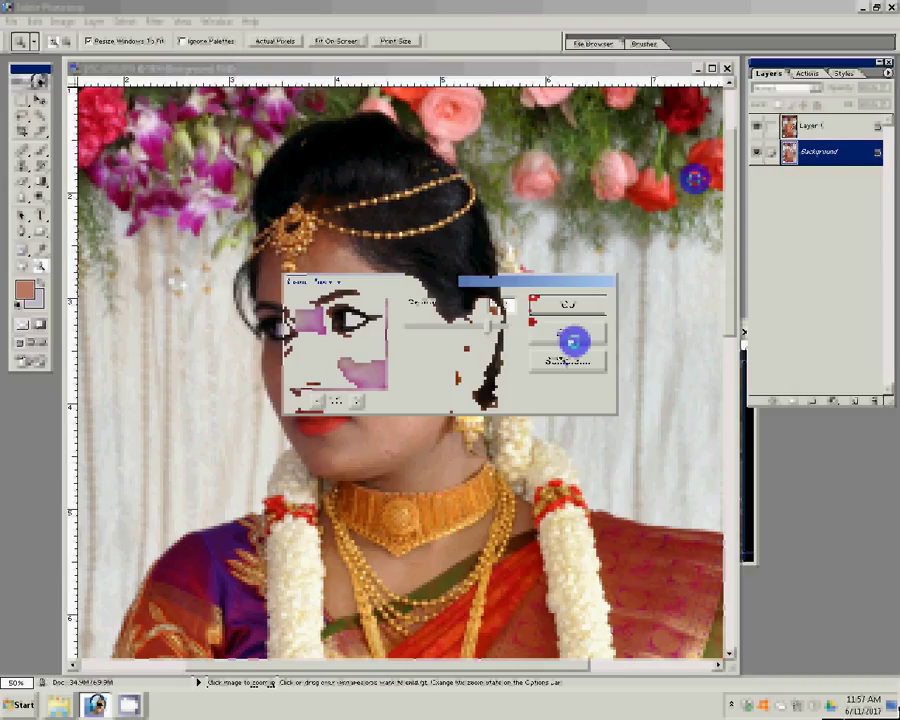
click(161, 22)
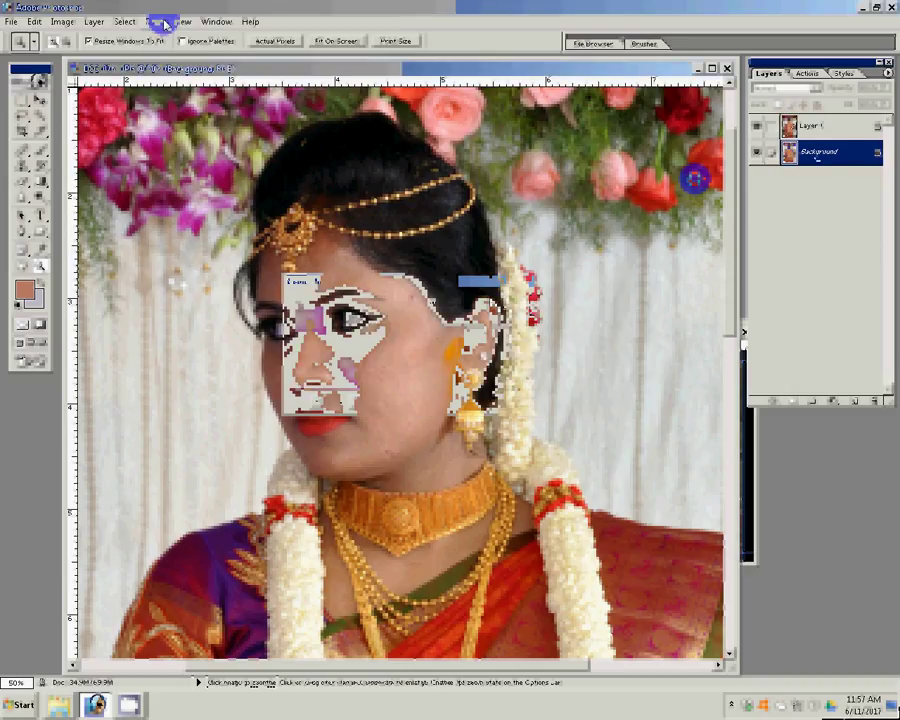
mouse_move(168, 157)
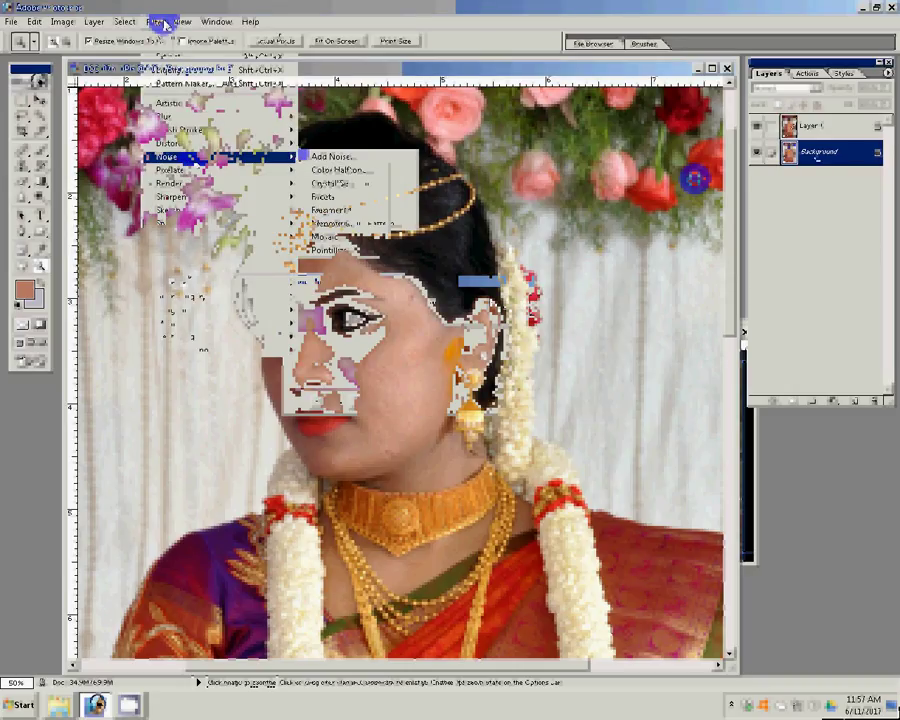
- Add noise to the portrait, then select Layer 1 and zoom in on the face
click(330, 157)
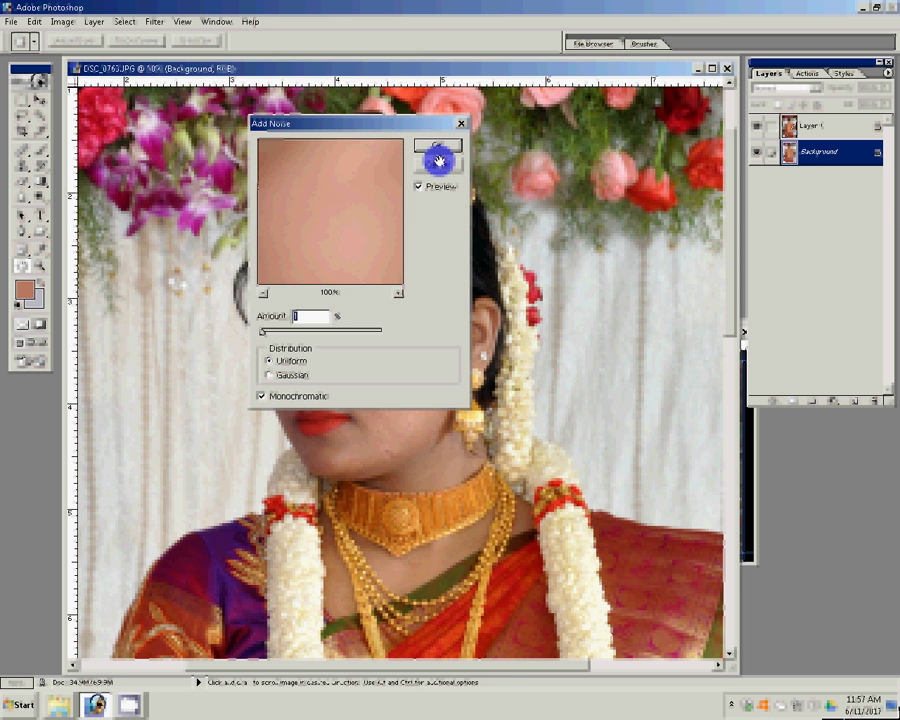
click(437, 158)
click(828, 132)
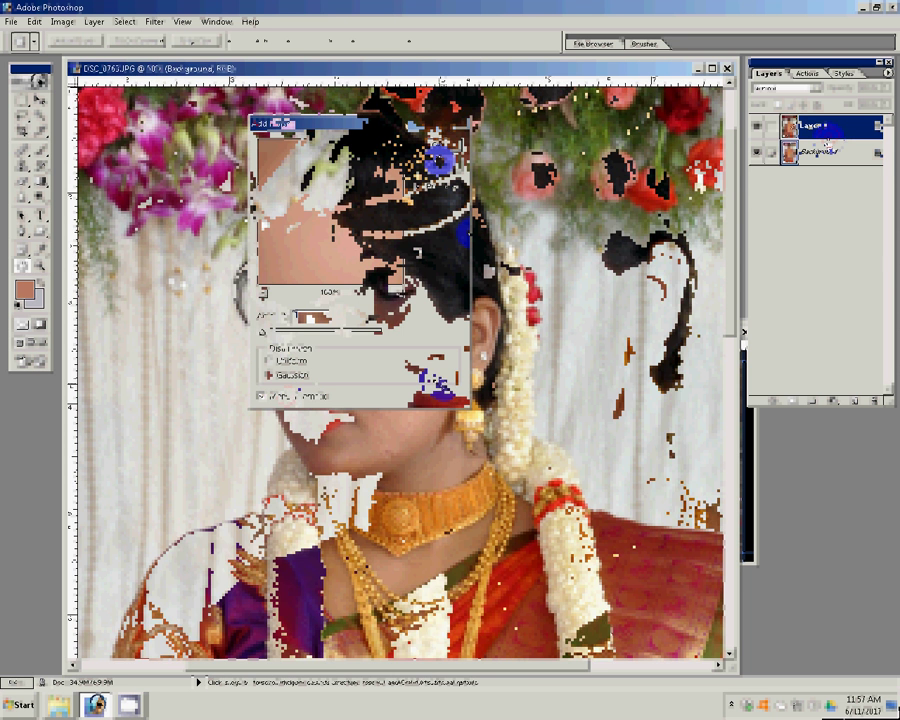
click(27, 240)
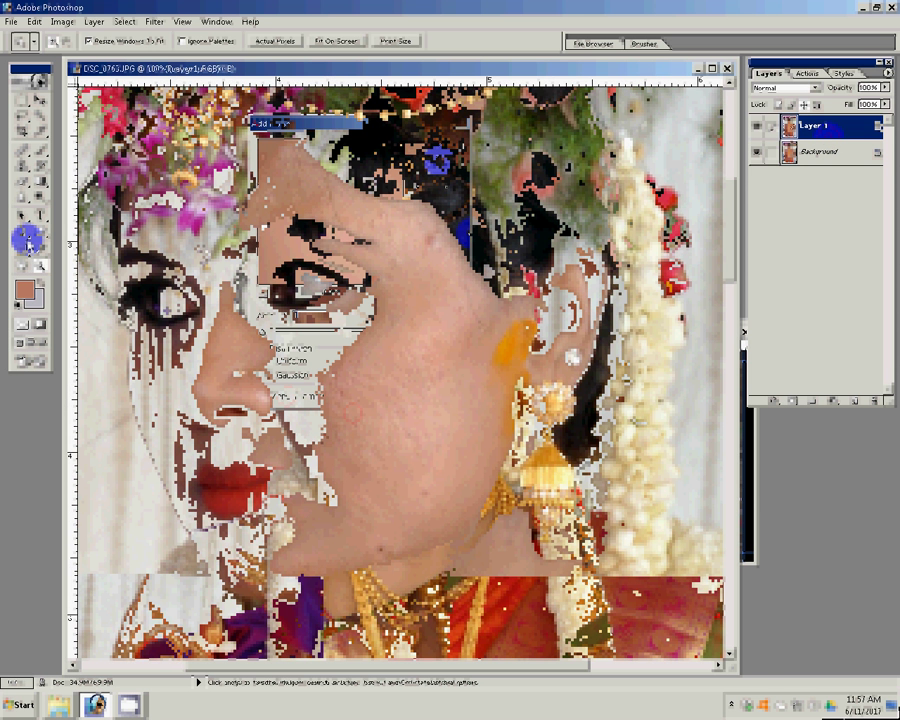
- Erase Layer 1 over the cheeks with an 80-px eraser and merge it into Background
click(22, 181)
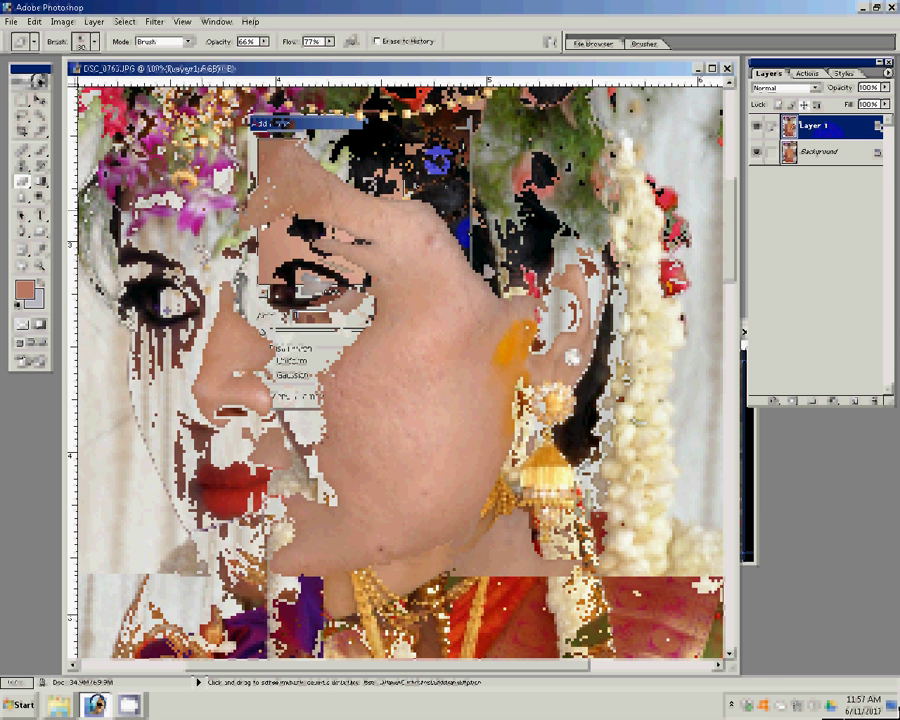
key(bracketright)
key(bracketright)
key(bracketright)
click(450, 297)
click(447, 451)
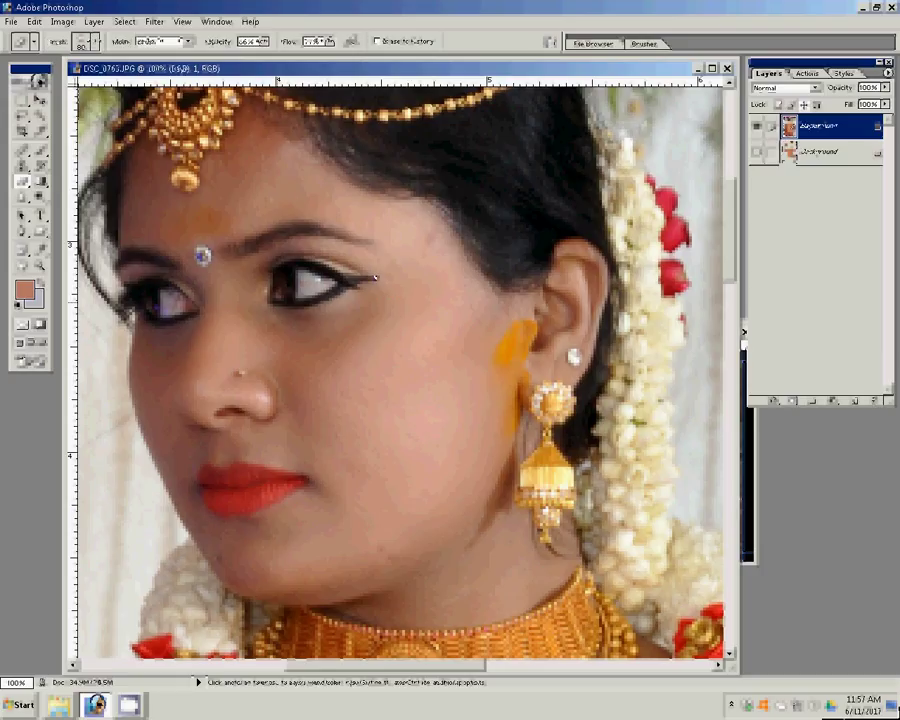
key(ctrl+e)
- Zoom into the portrait, duplicate Layer 16, and select the original Layer 16 beneath the copy
key(z)
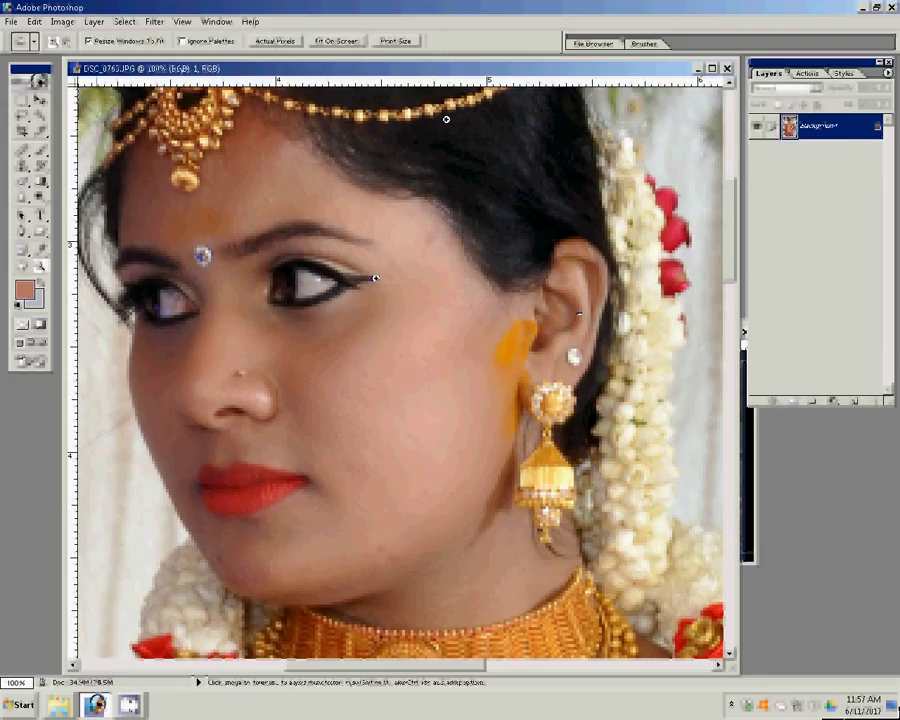
click(446, 119)
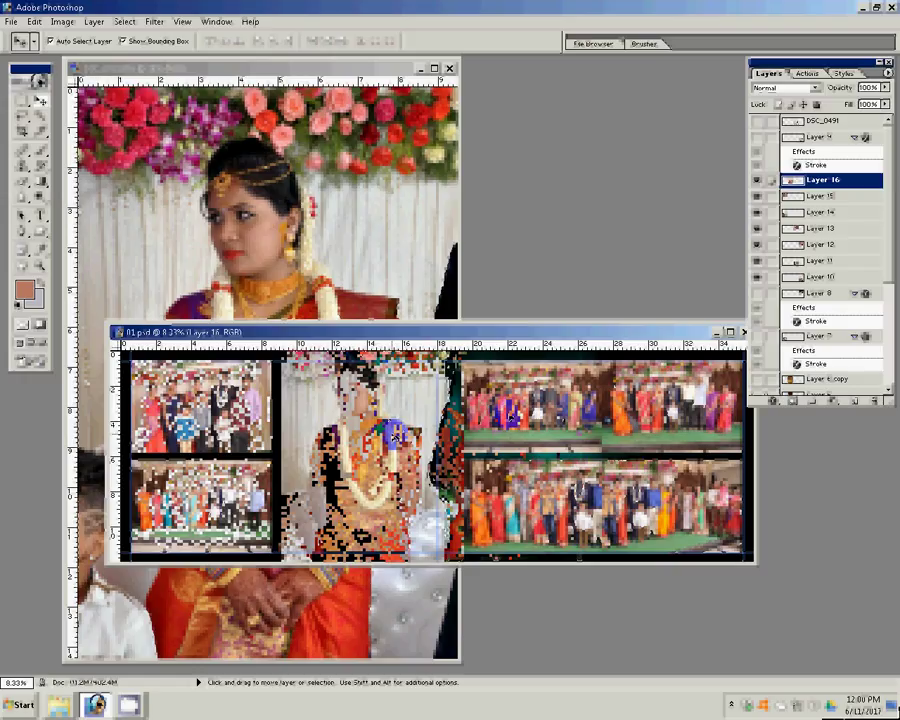
key(ctrl+j)
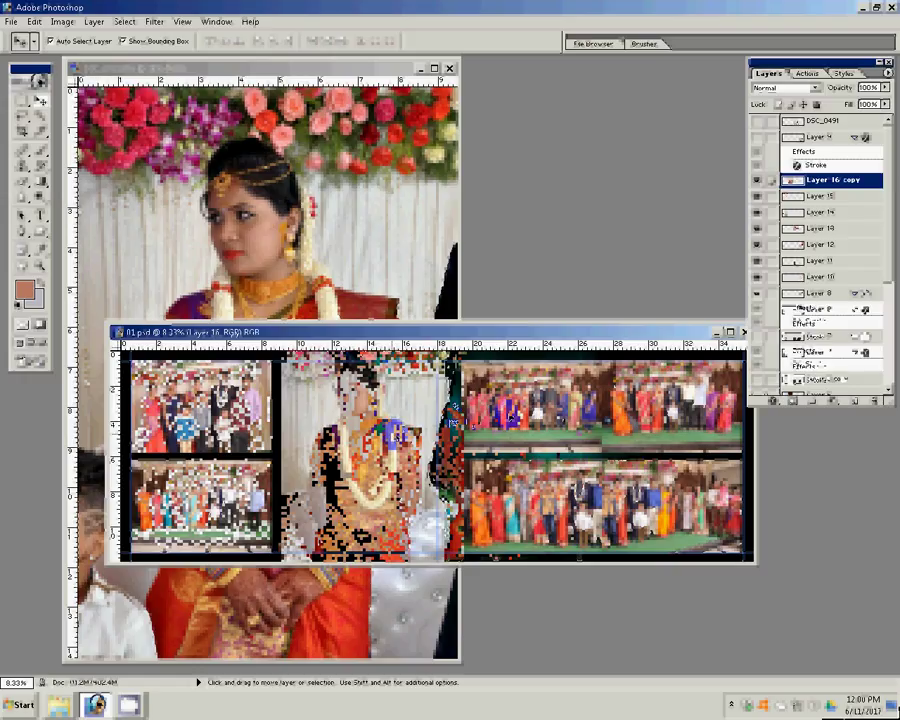
click(822, 196)
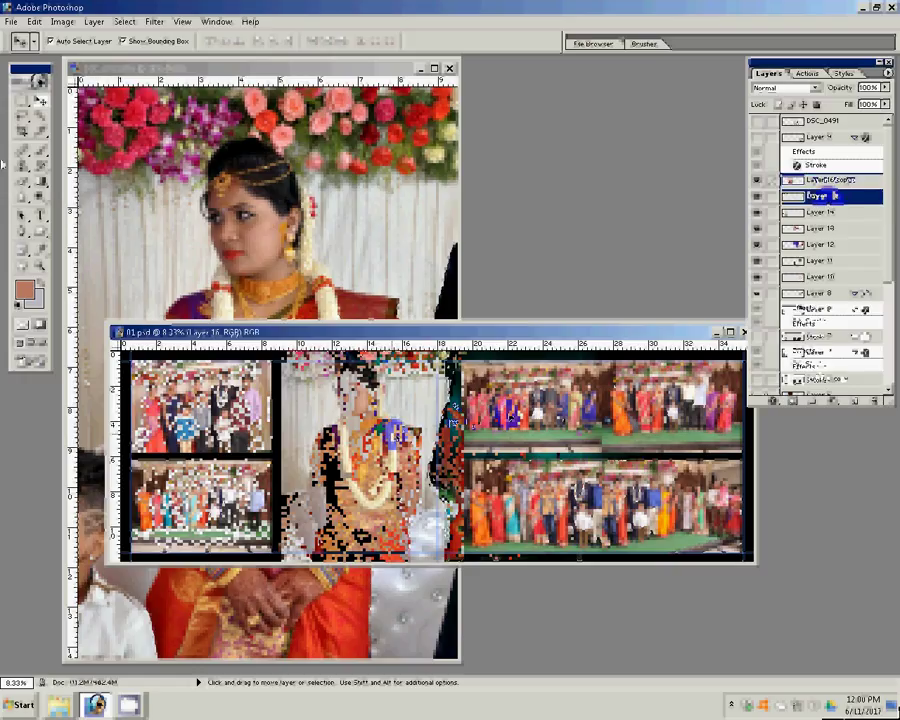
click(153, 22)
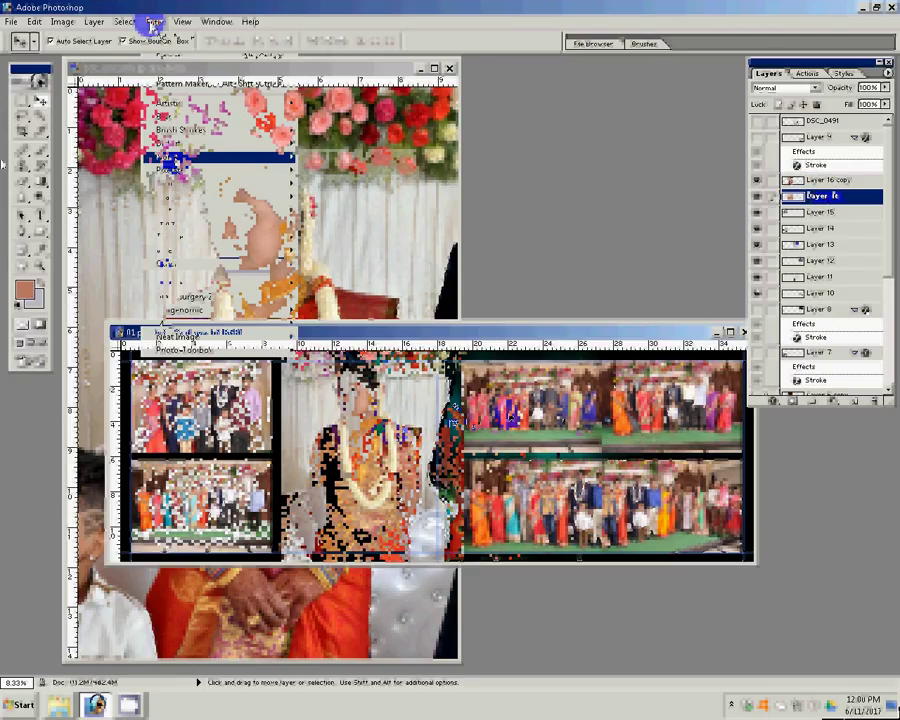
mouse_move(170, 116)
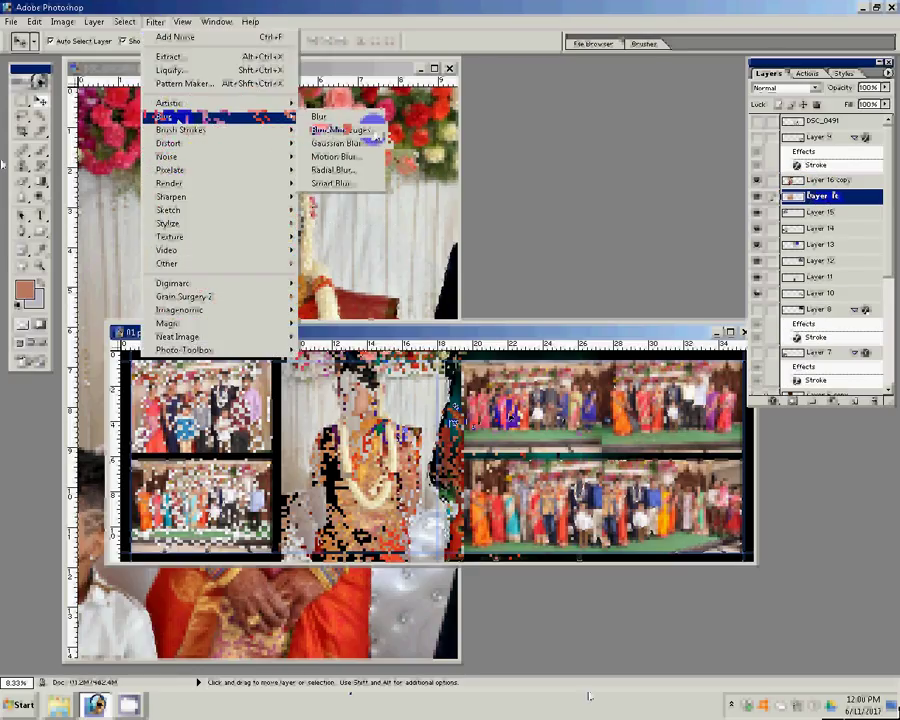
click(340, 170)
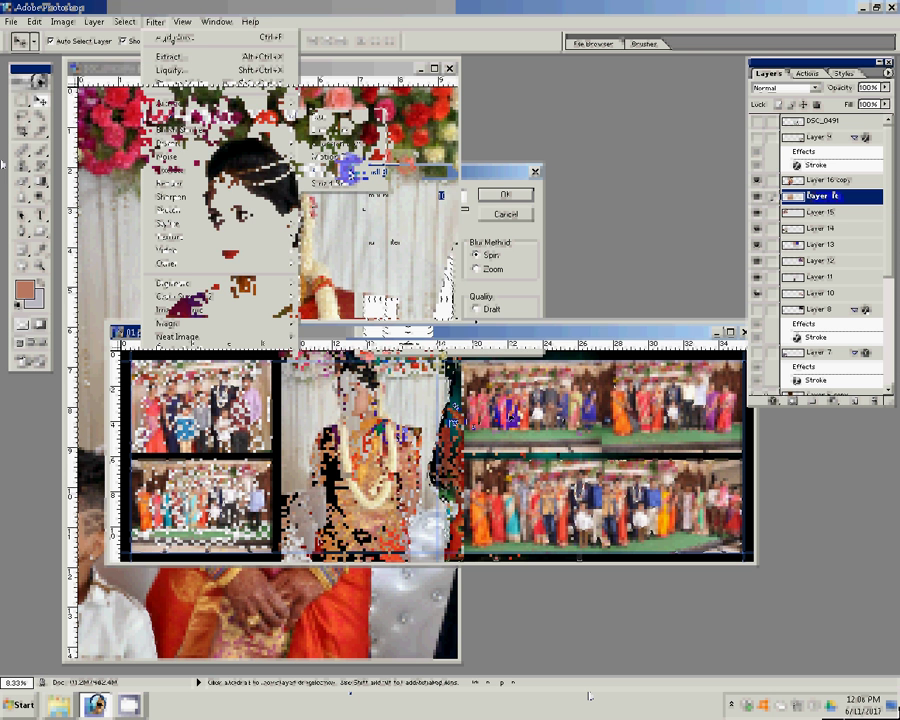
drag(380, 197, 465, 216)
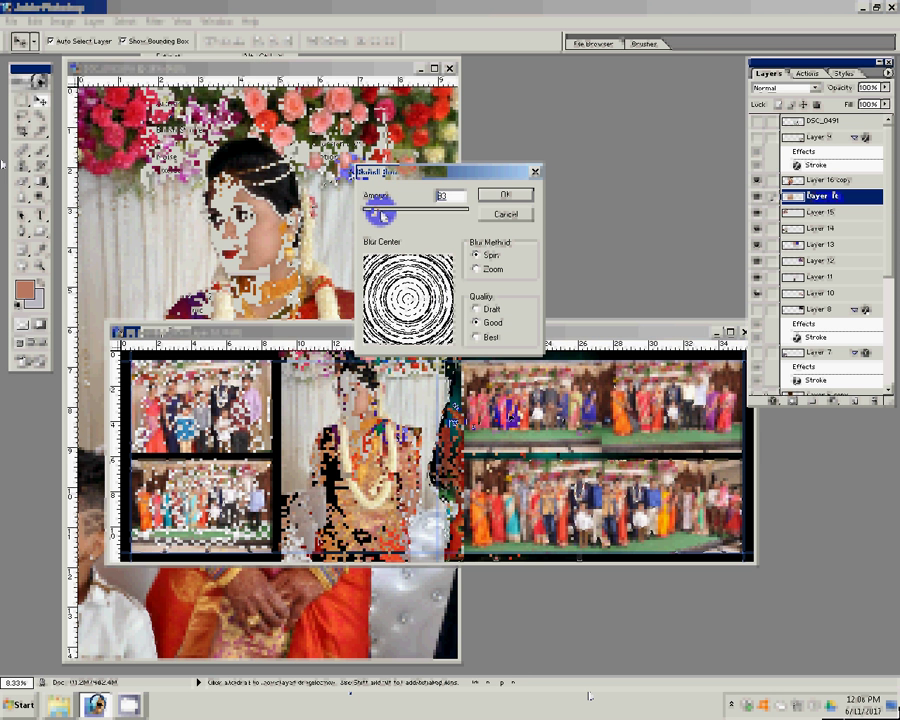
key(BackSpace)
text(1)
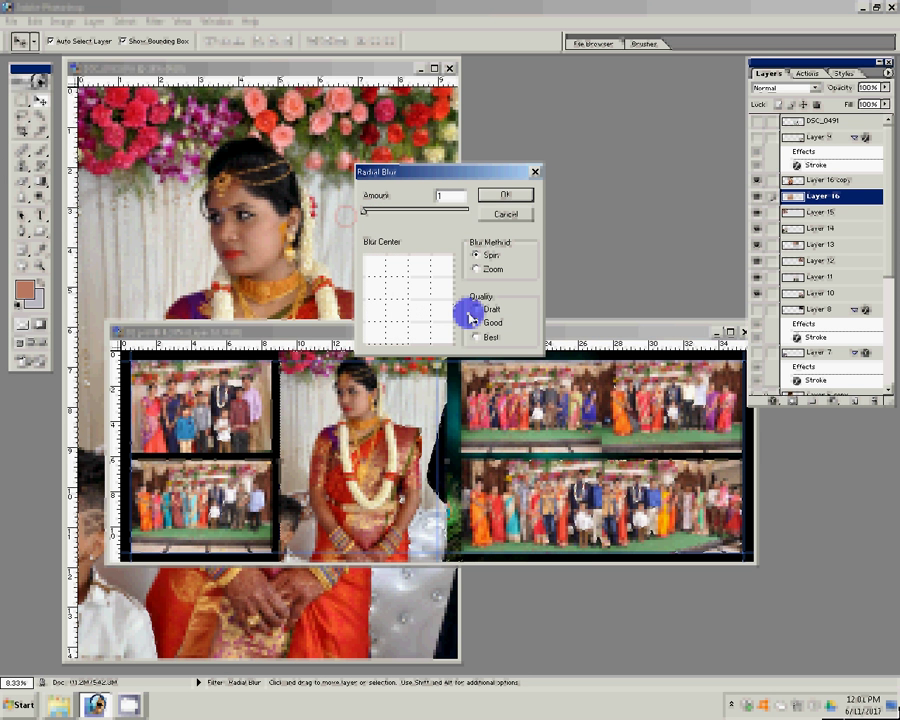
click(476, 322)
click(478, 269)
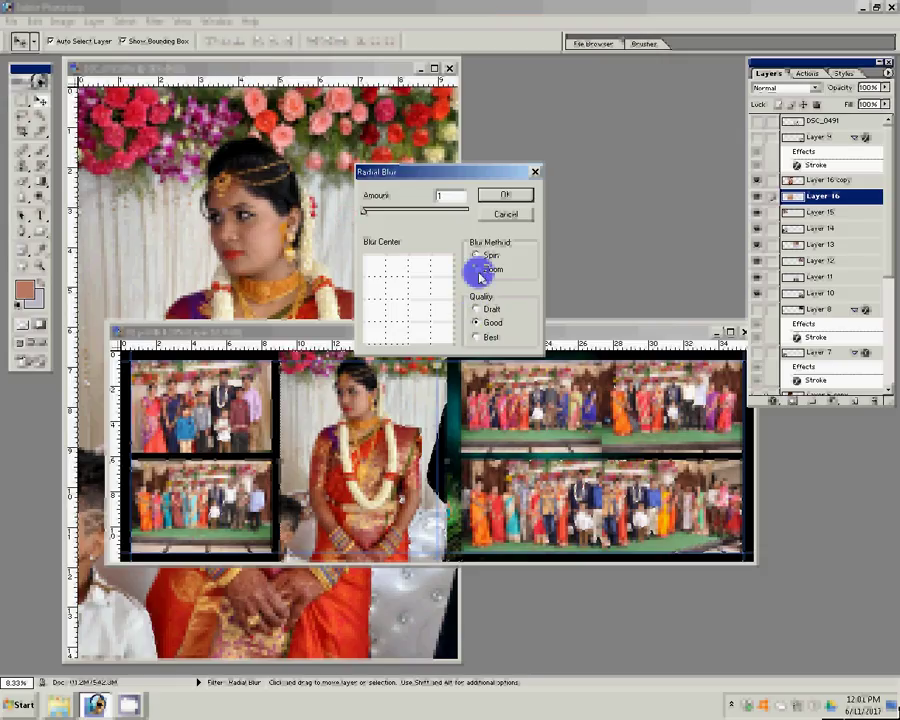
key(Up)
click(155, 21)
mouse_move(168, 156)
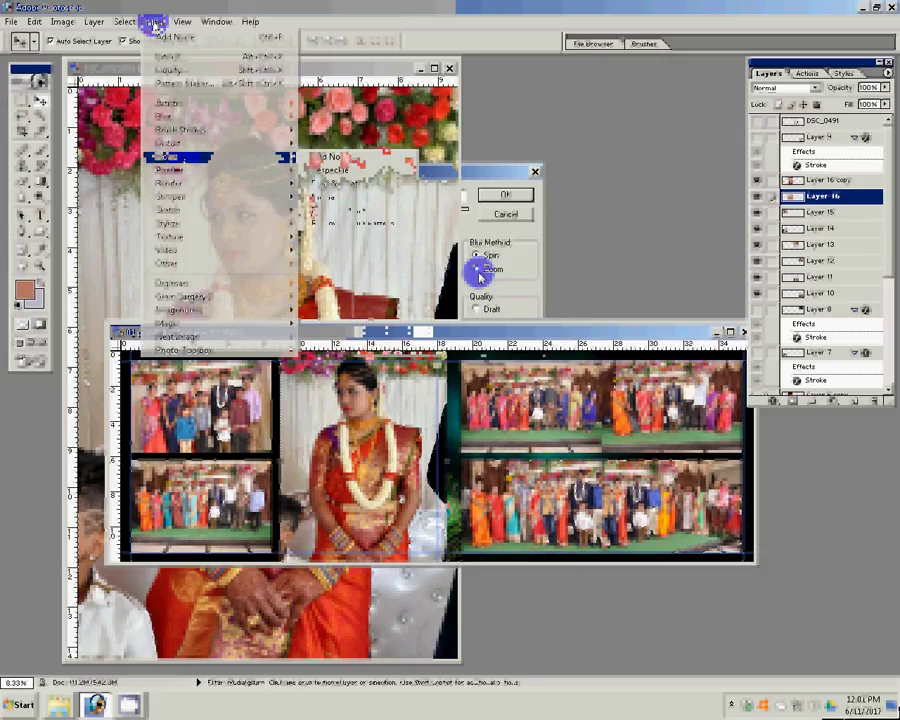
mouse_move(220, 117)
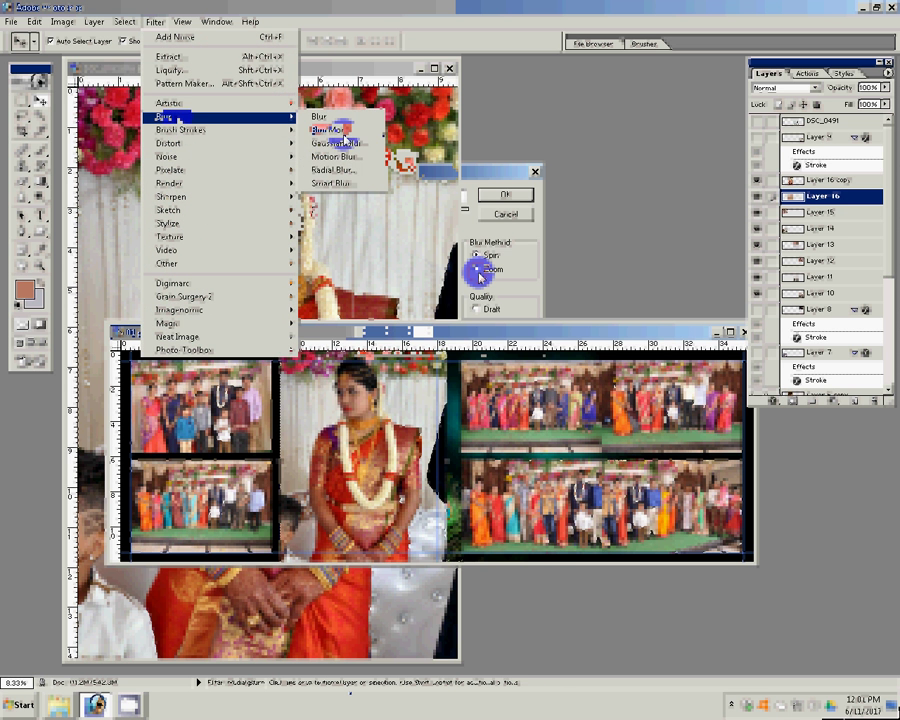
- Apply a -90° Motion Blur with distance 47 to Layer 16
click(335, 156)
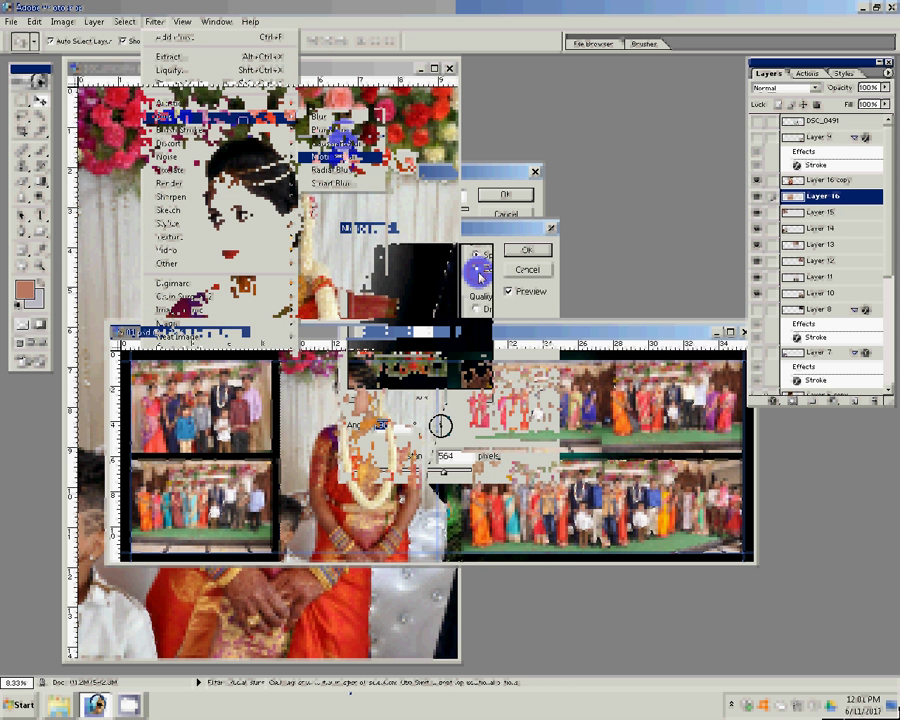
drag(445, 470, 462, 474)
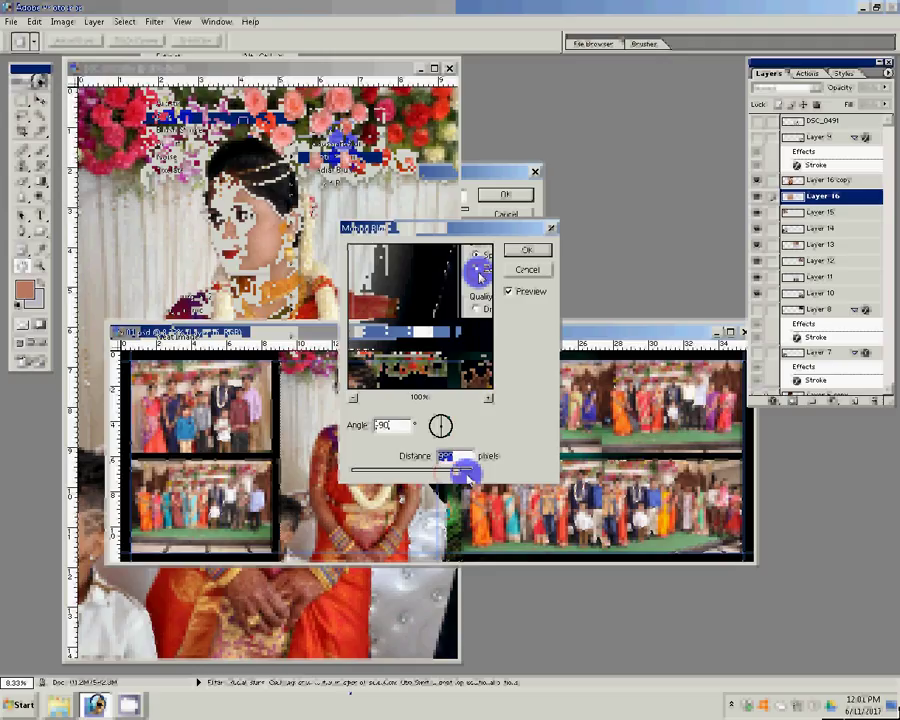
text(47)
mouse_move(462, 474)
mouse_down()
mouse_move(432, 476)
mouse_move(447, 470)
mouse_up()
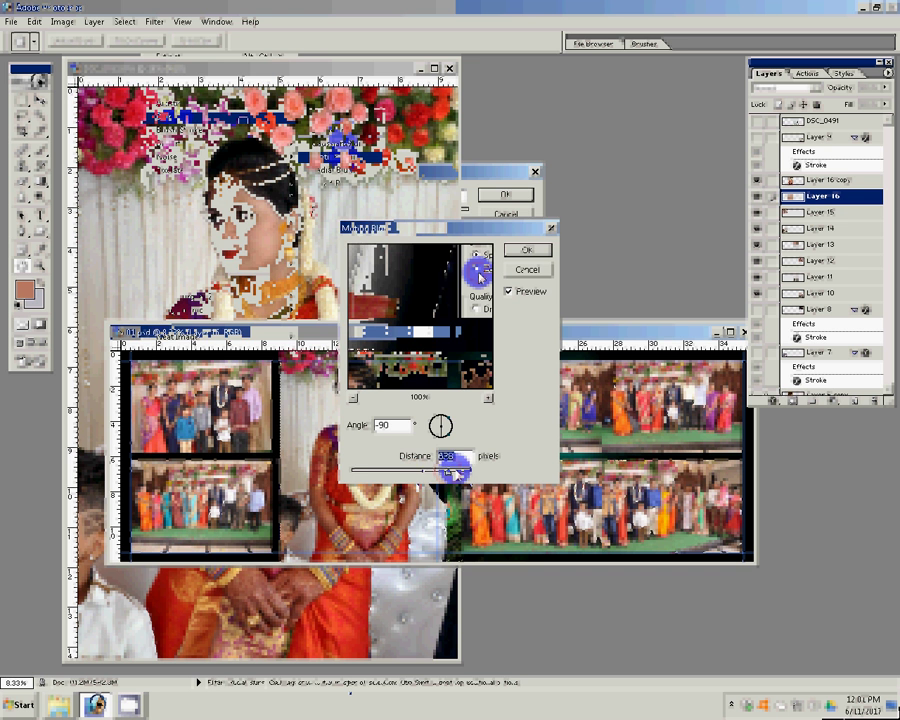
click(537, 252)
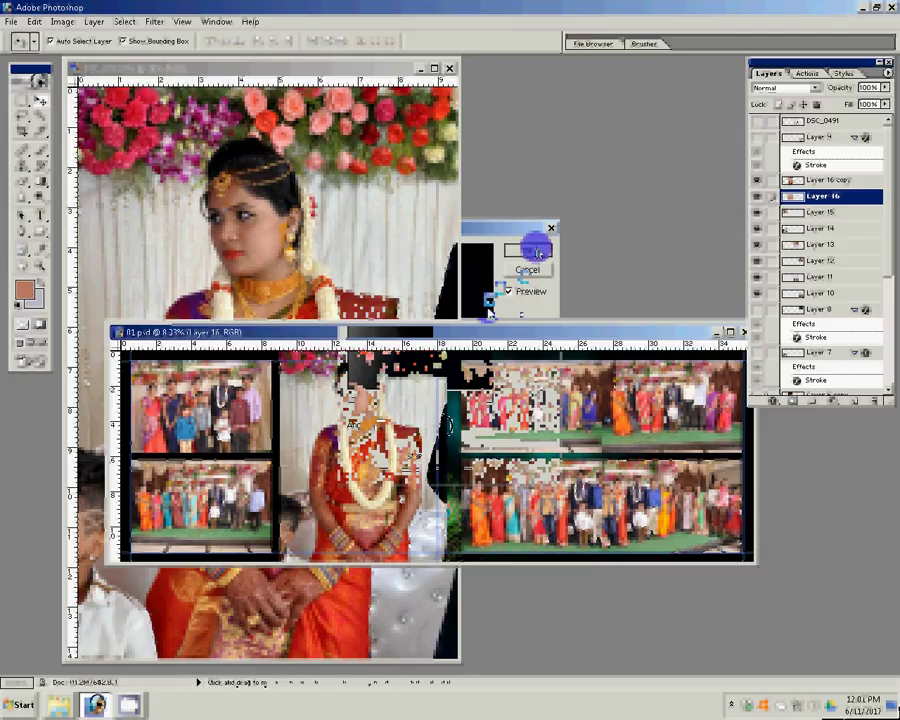
- Select Layer 16 copy and set the Eraser to size 300
click(819, 192)
click(819, 182)
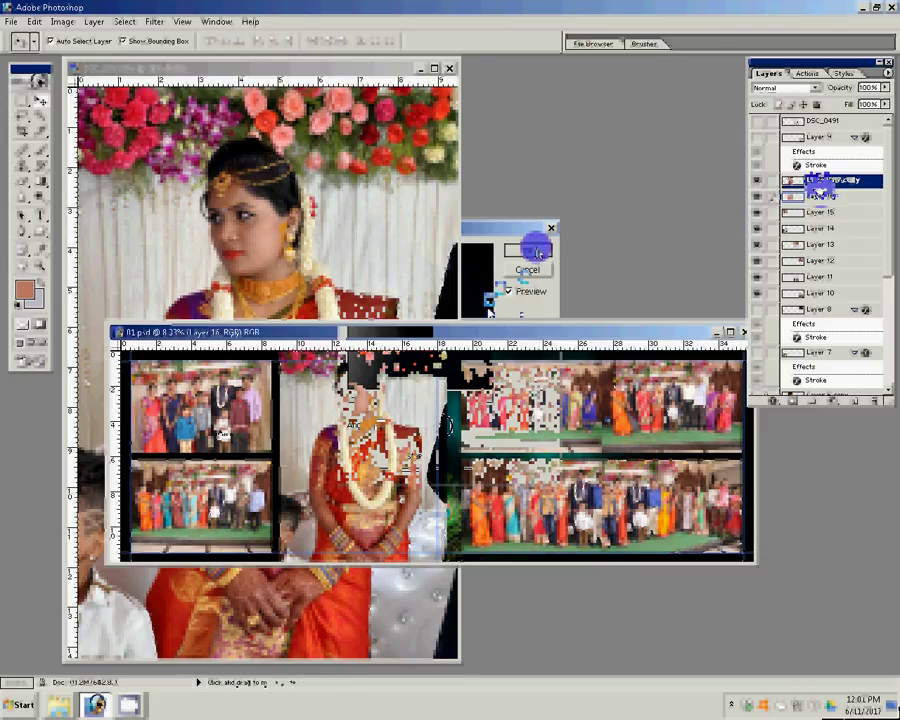
key(e)
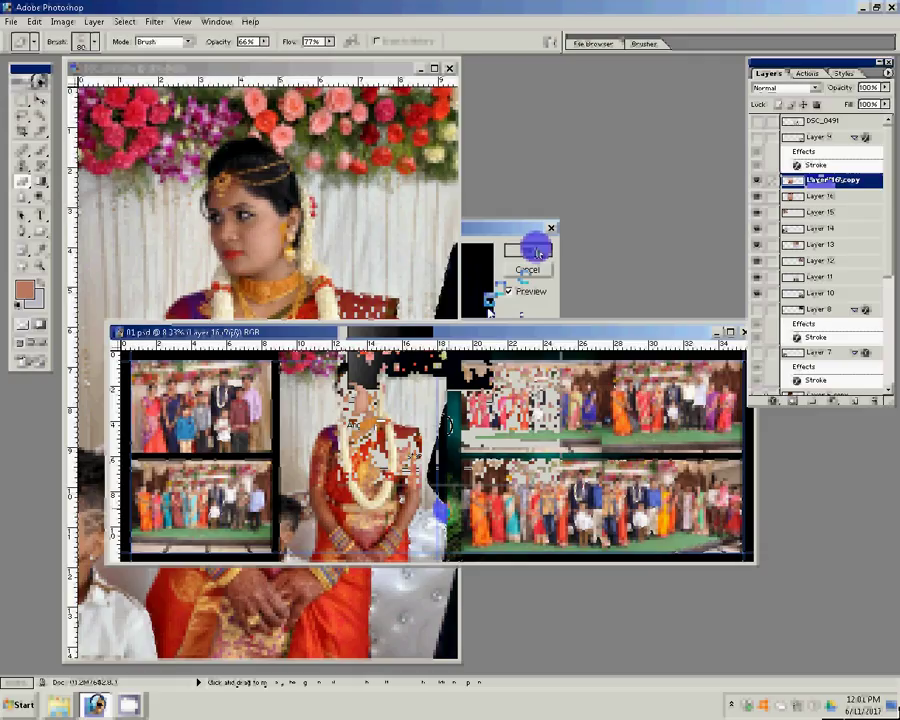
key(bracketright)
key(bracketright)
key(bracketright)
key(bracketright)
key(bracketright)
key(bracketright)
key(bracketleft)
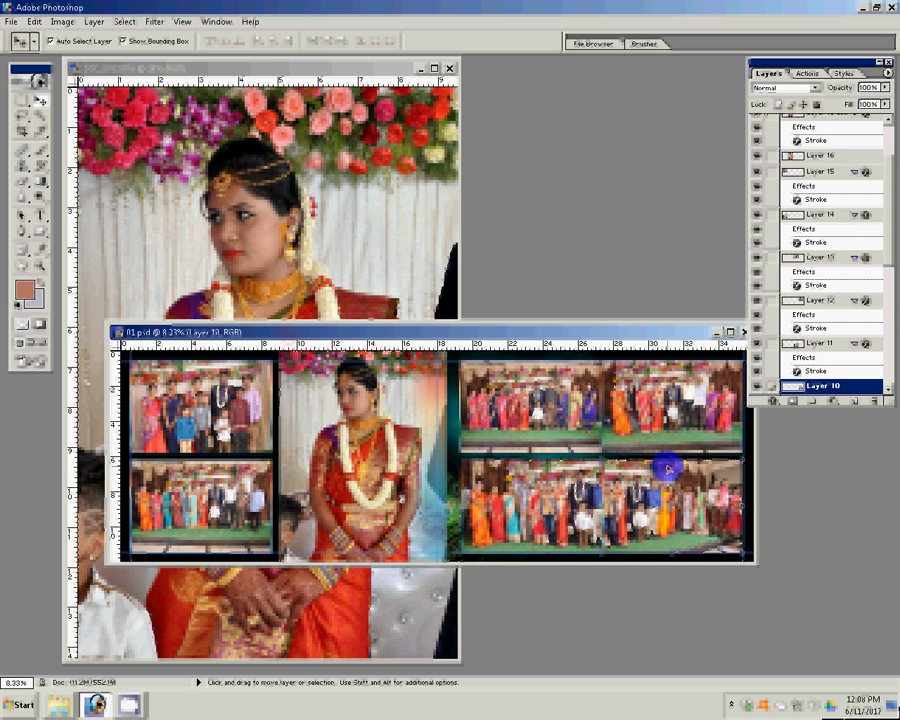
- Paste the copied stroke layer style onto Layer 10
click(93, 21)
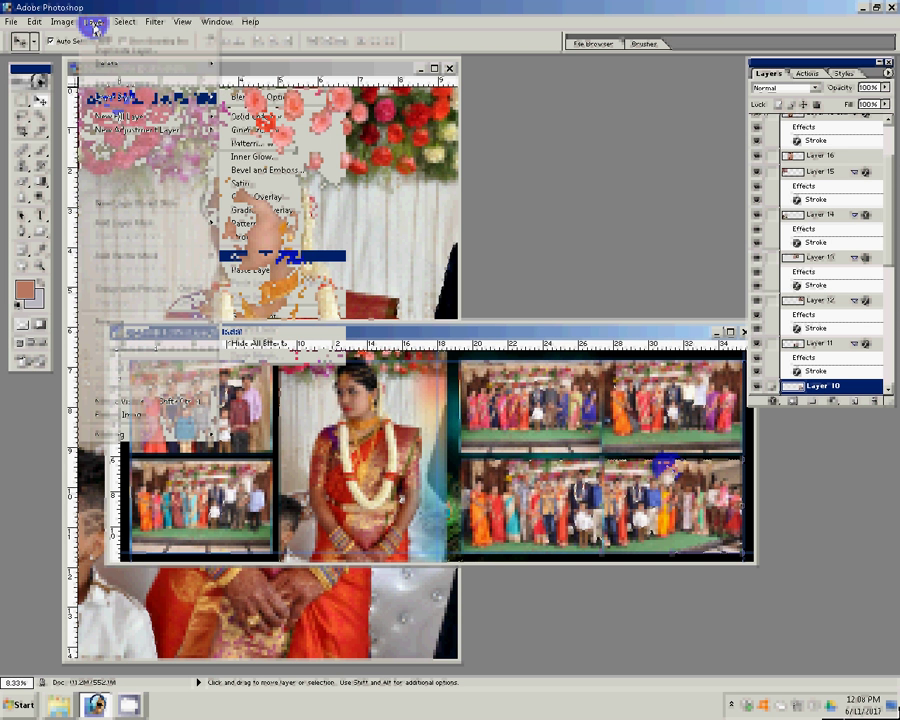
key(Return)
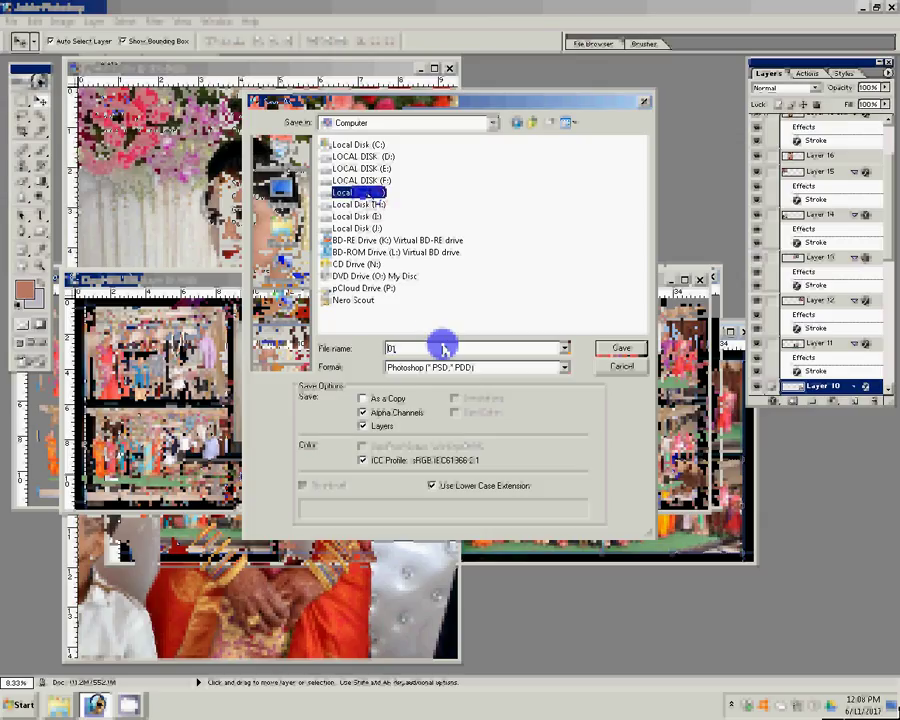
- Save the spread as Photoshop PSD file '15' in the finished-spreads folder on G:
key(Return)
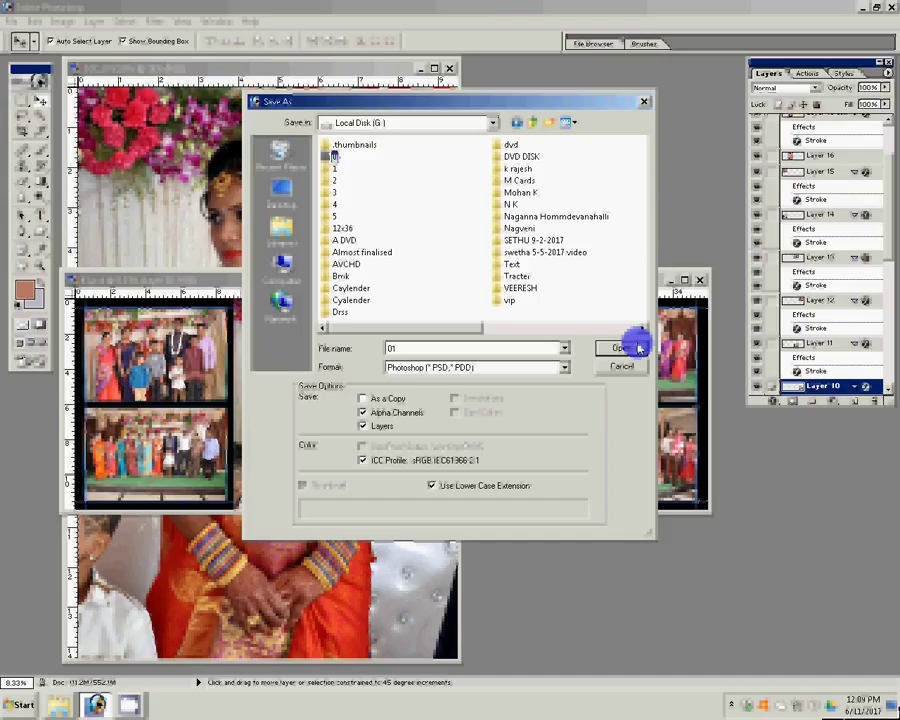
click(638, 348)
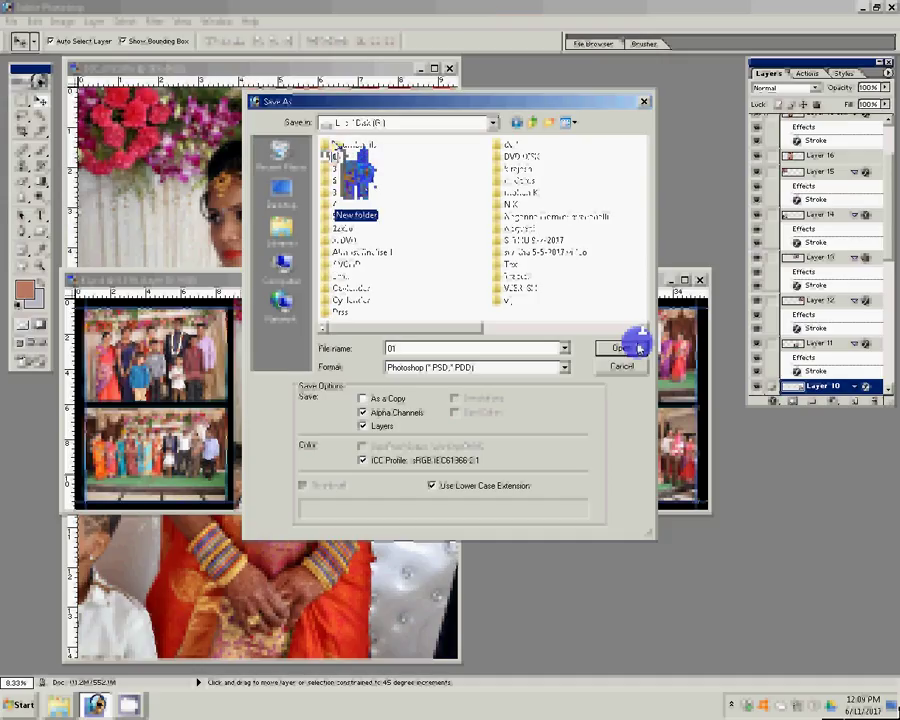
click(638, 348)
click(438, 368)
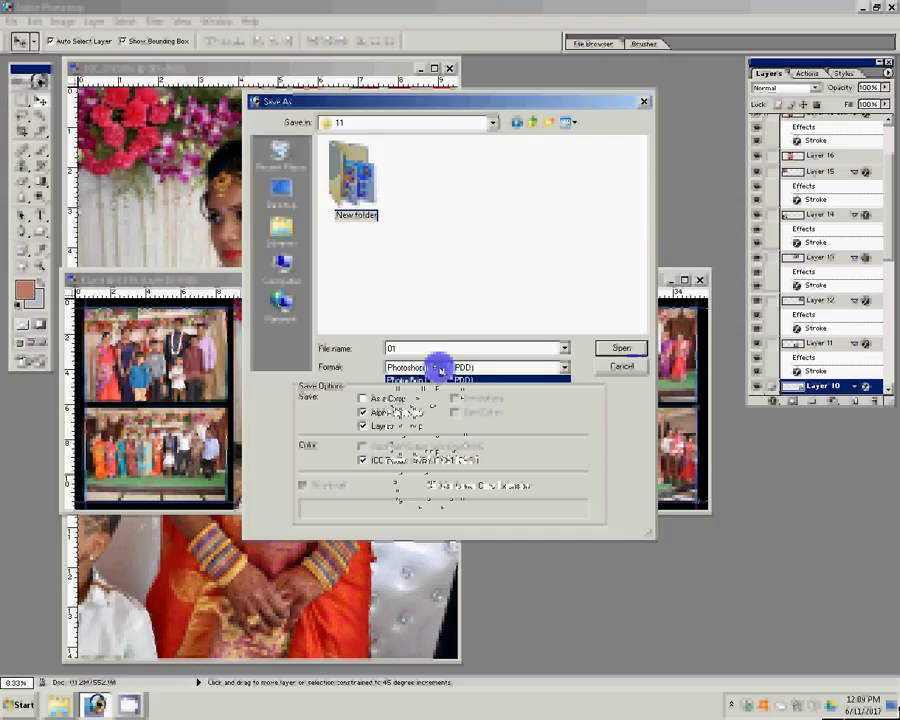
click(438, 368)
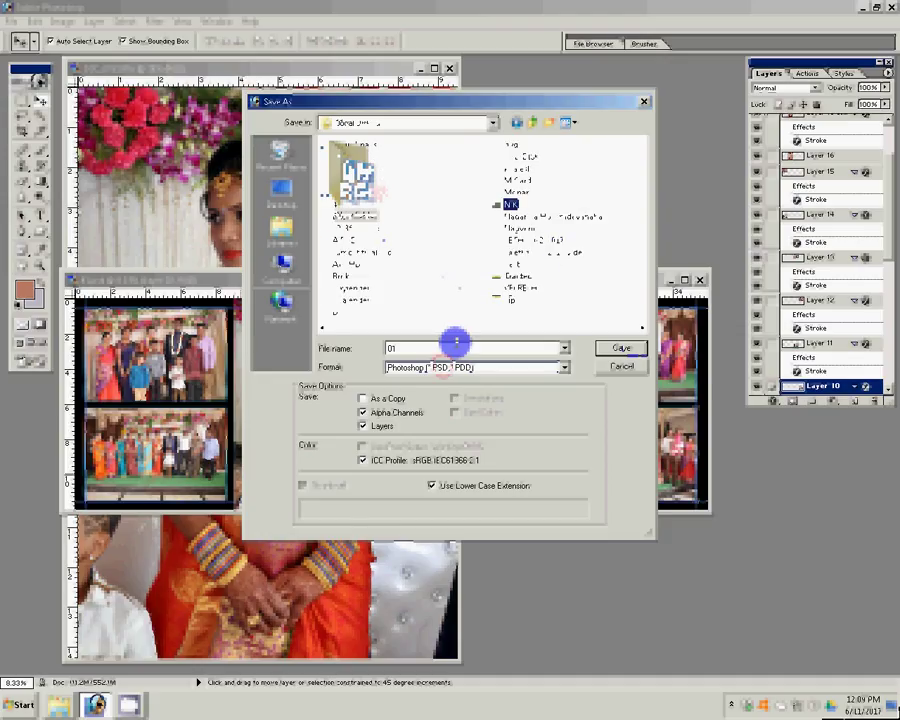
key(Return)
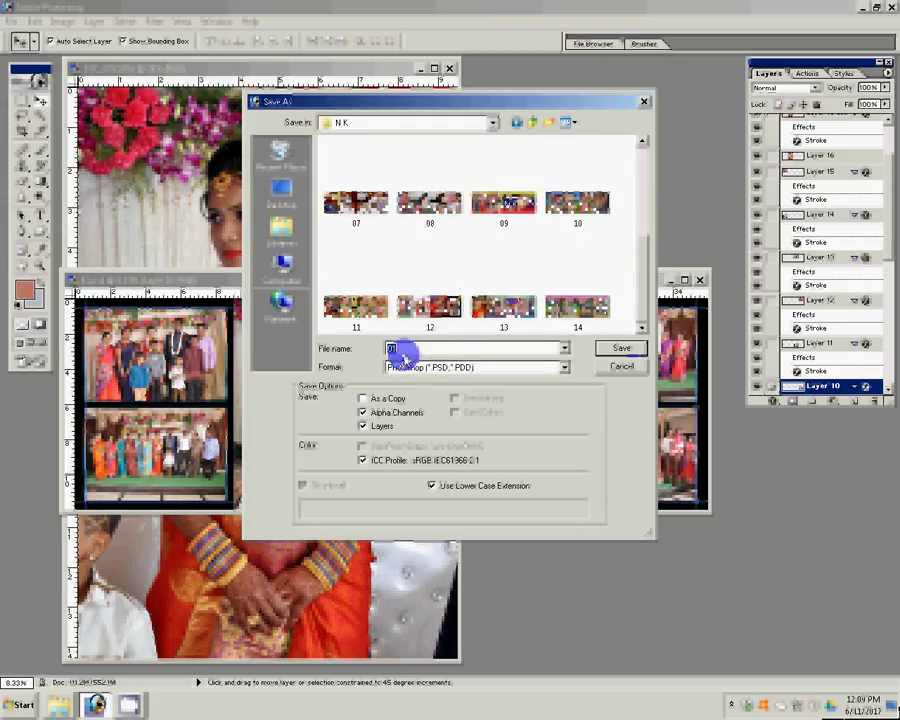
text(15)
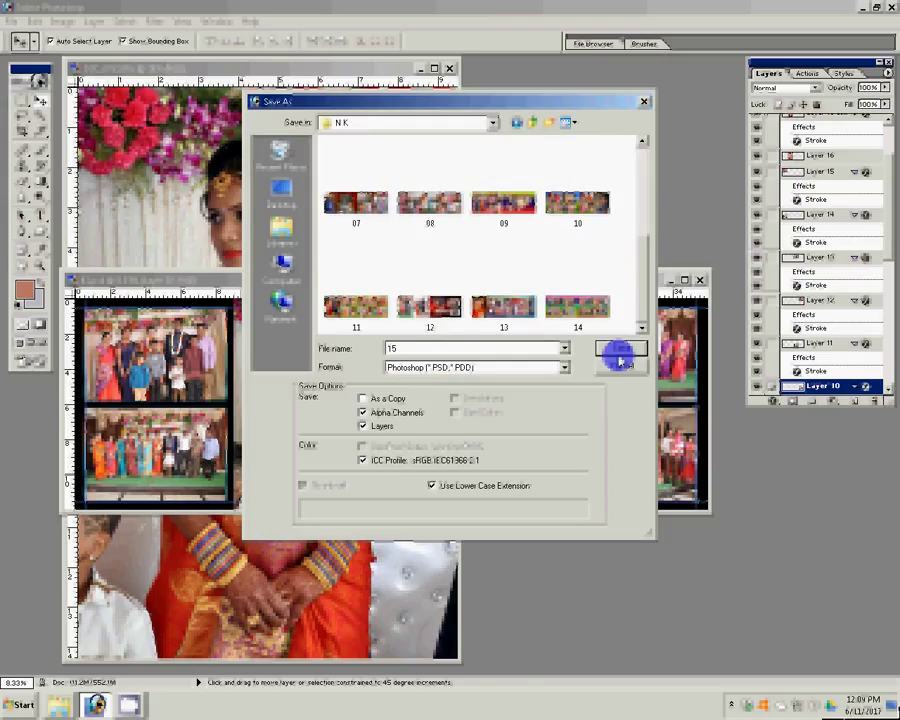
click(620, 352)
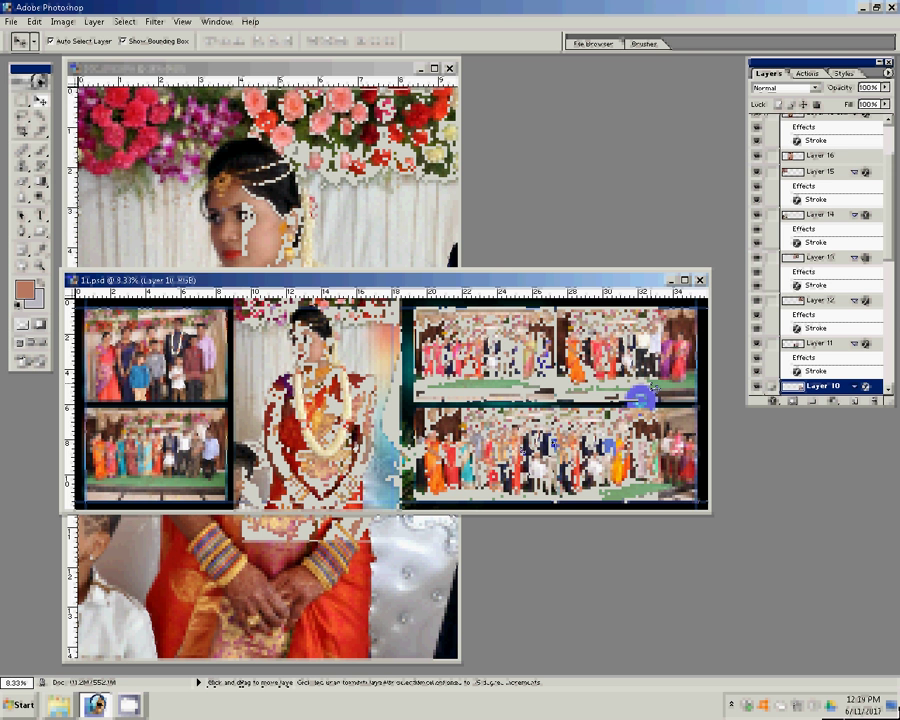
- Close 15.psd and DSC_0763.JPG, answering the save prompt
click(700, 280)
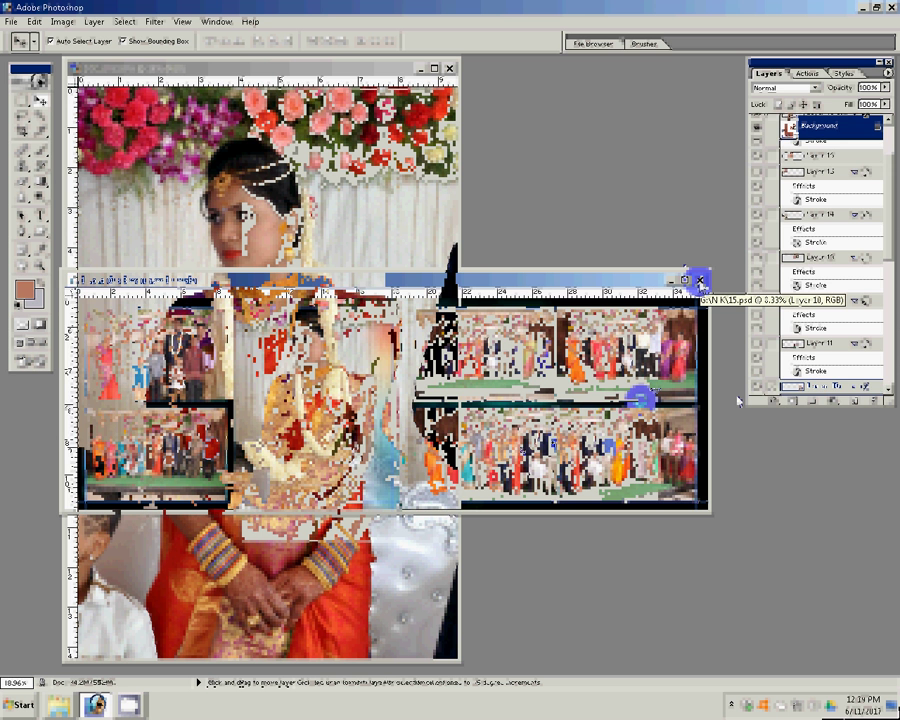
click(450, 68)
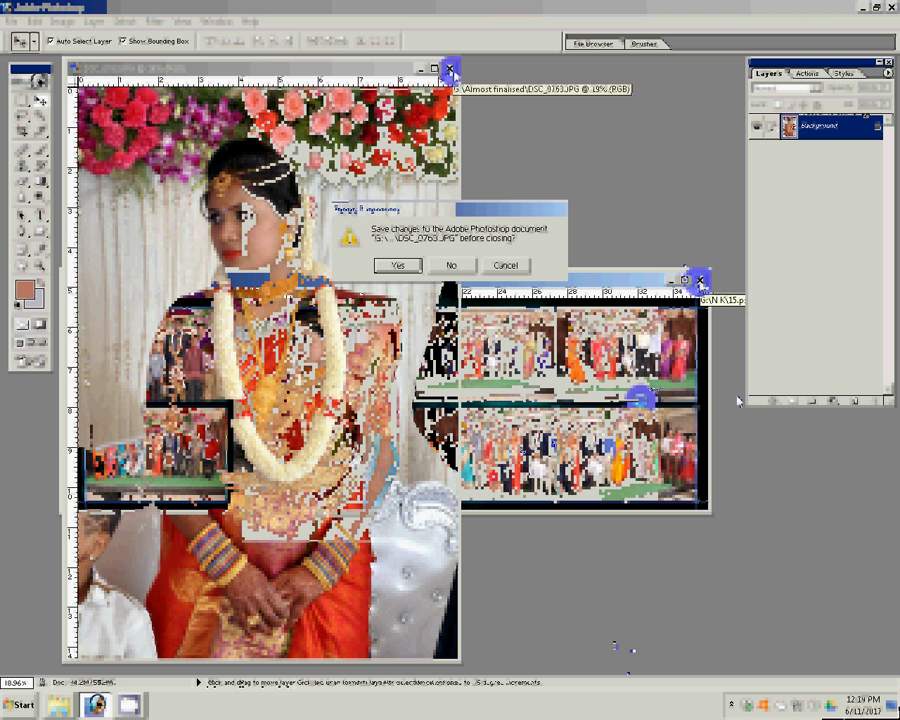
click(451, 265)
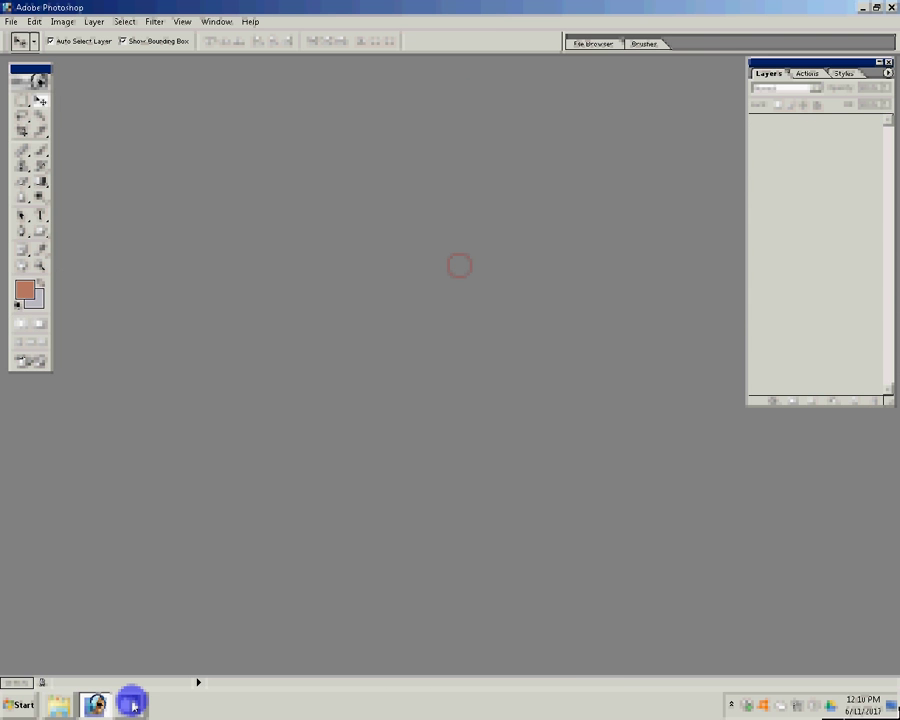